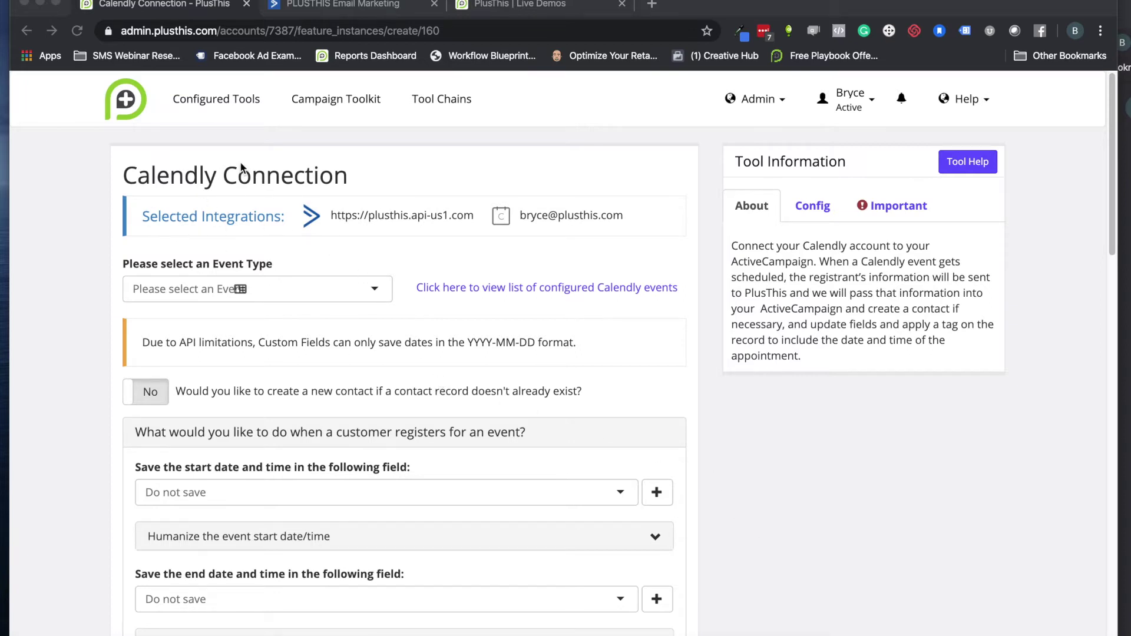
Step: Switch to the 'PlusThis | Live Demos' booking page
{"action": "left_click", "coordinate": [530, 3]}
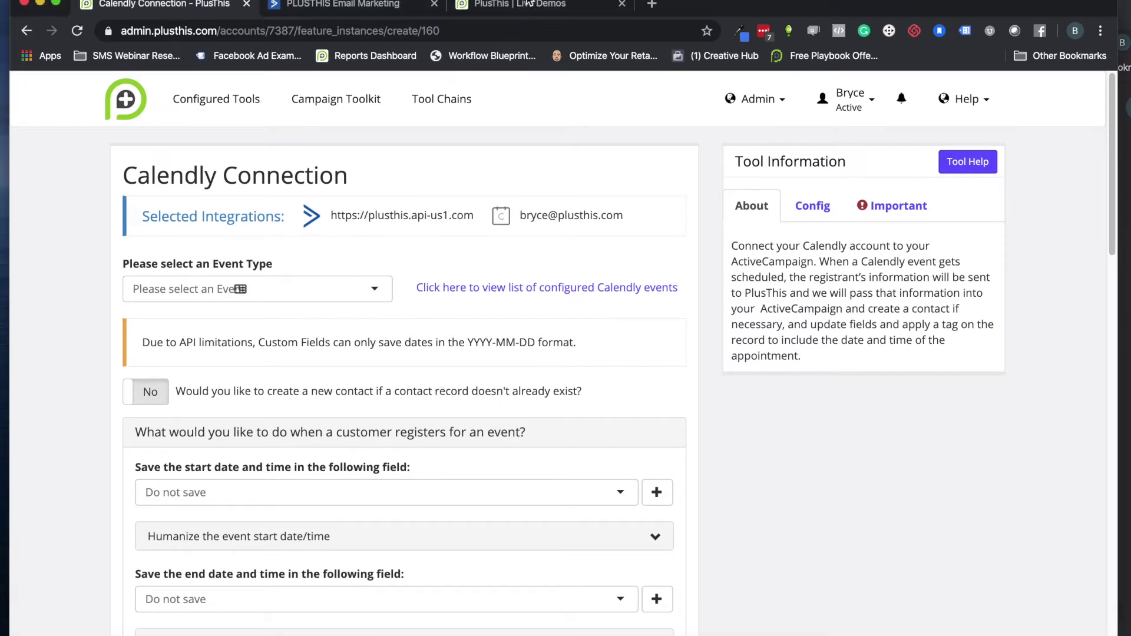
{"action": "left_click", "coordinate": [529, 5]}
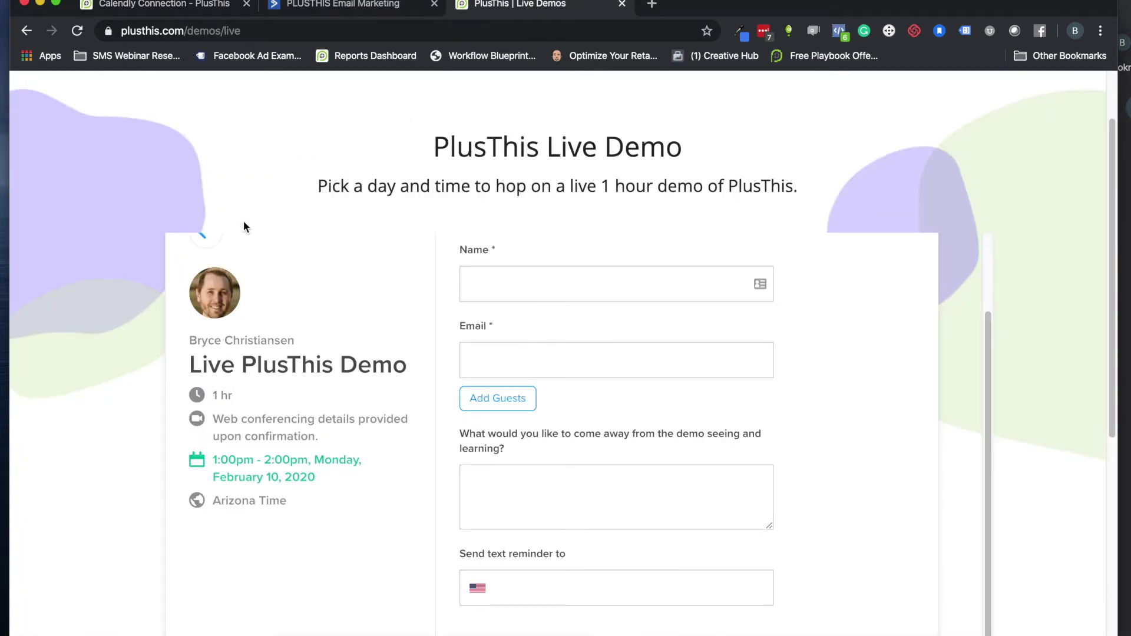
Step: Go back to the calendar, pick February 11 and confirm the 10:00am demo slot
{"action": "scroll", "coordinate": [312, 194], "scroll_direction": "down", "scroll_amount": 2}
{"action": "scroll", "coordinate": [159, 128], "scroll_direction": "up", "scroll_amount": 2}
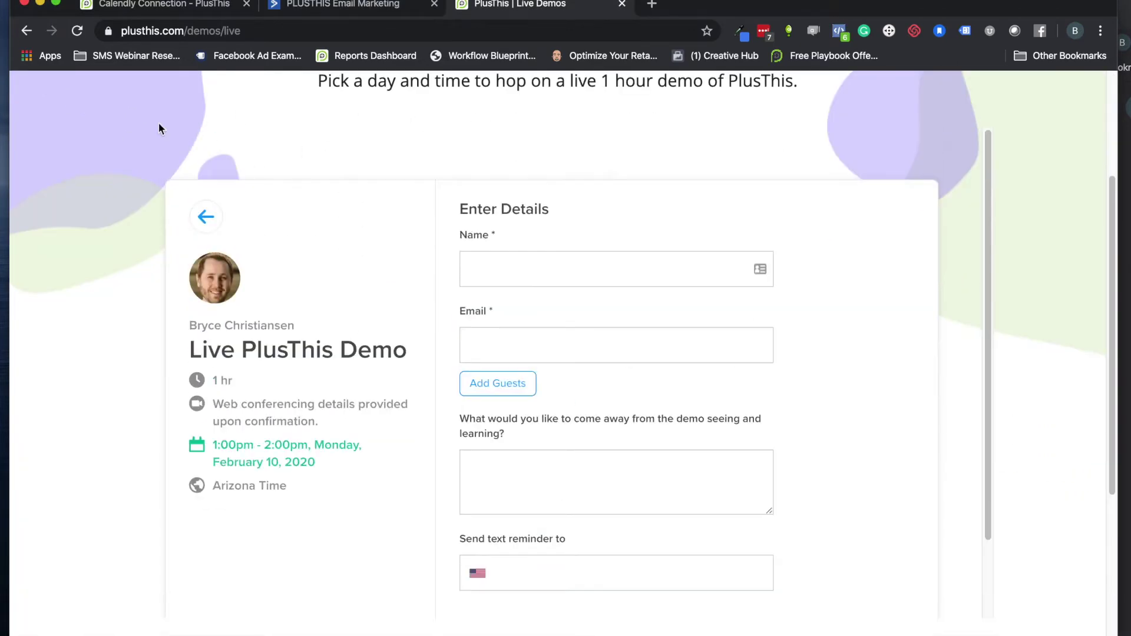
{"action": "left_click", "coordinate": [27, 31]}
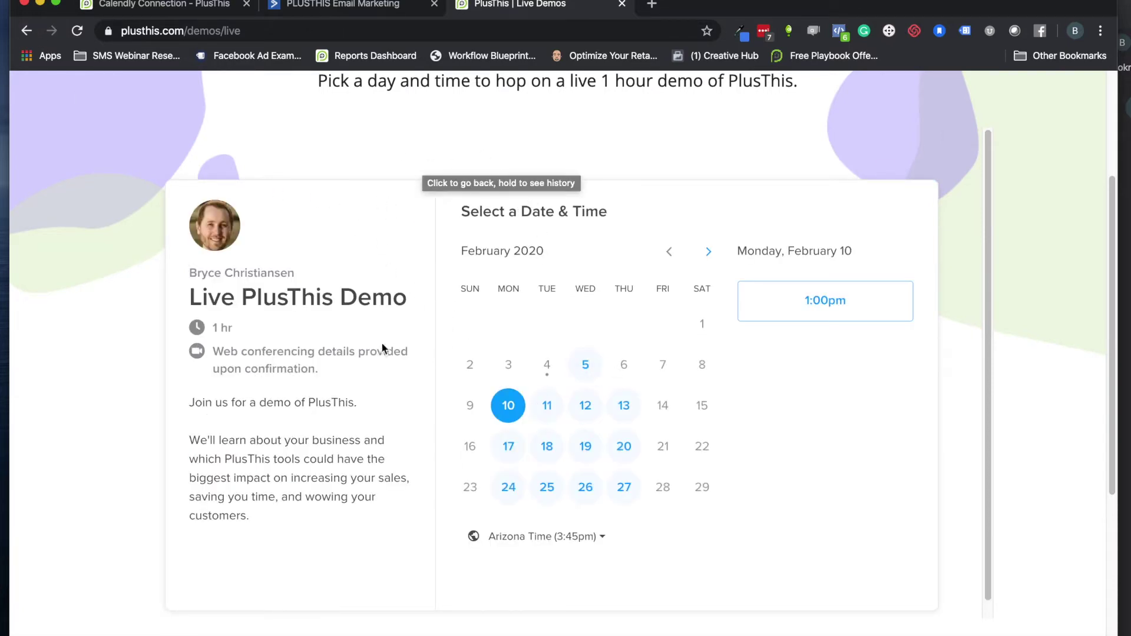
{"action": "left_click", "coordinate": [548, 406]}
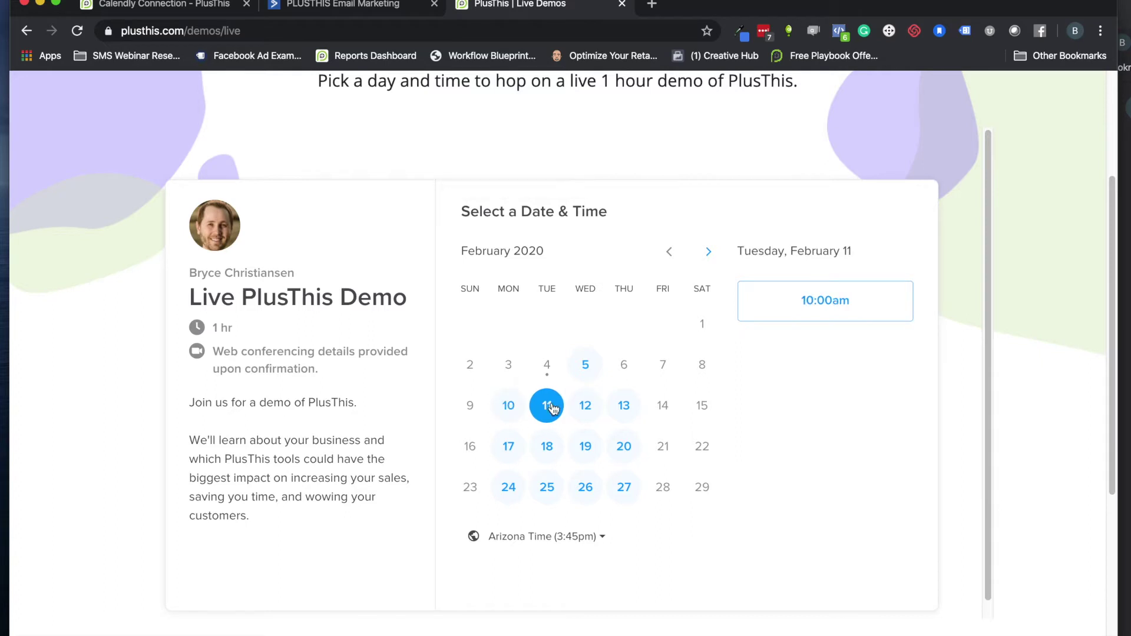
{"action": "left_click", "coordinate": [802, 303]}
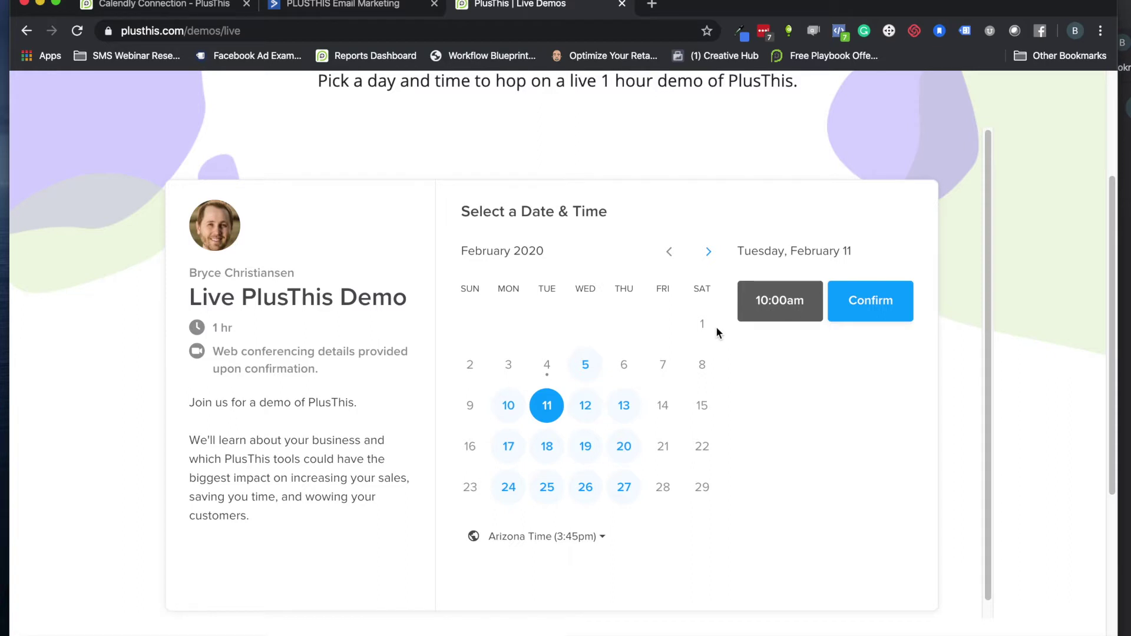
{"action": "left_click", "coordinate": [849, 316]}
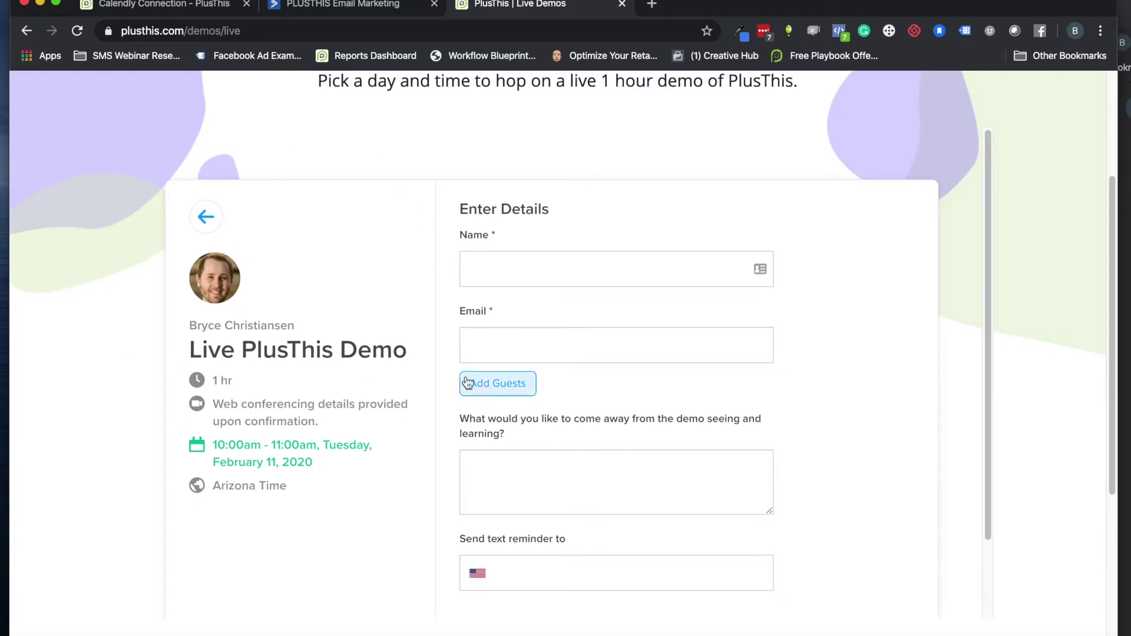
Step: In the PLUSTHIS Email Marketing tab, select the Calendly Tutorial automation's Reminder Email send step
{"action": "left_click", "coordinate": [371, 9]}
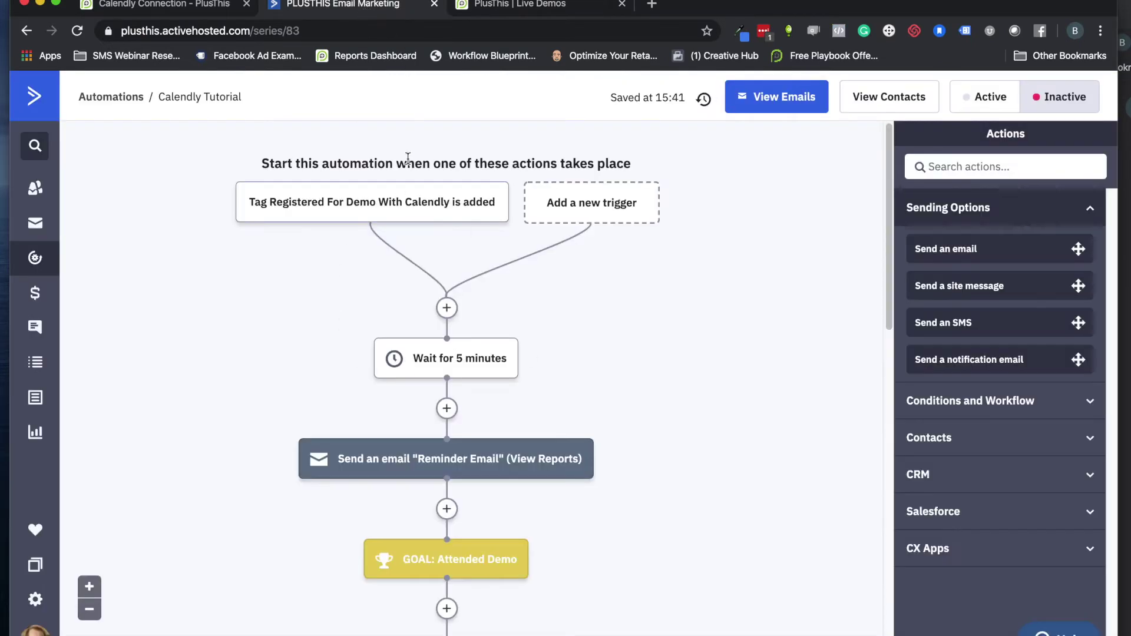
{"action": "left_click", "coordinate": [160, 223]}
{"action": "mouse_move", "coordinate": [377, 218]}
Step: View the Reminder Email with its %CALENDLY_START_PRETTY_FIELD% date, then return to the Live Demos booking page
{"action": "left_click", "coordinate": [448, 462]}
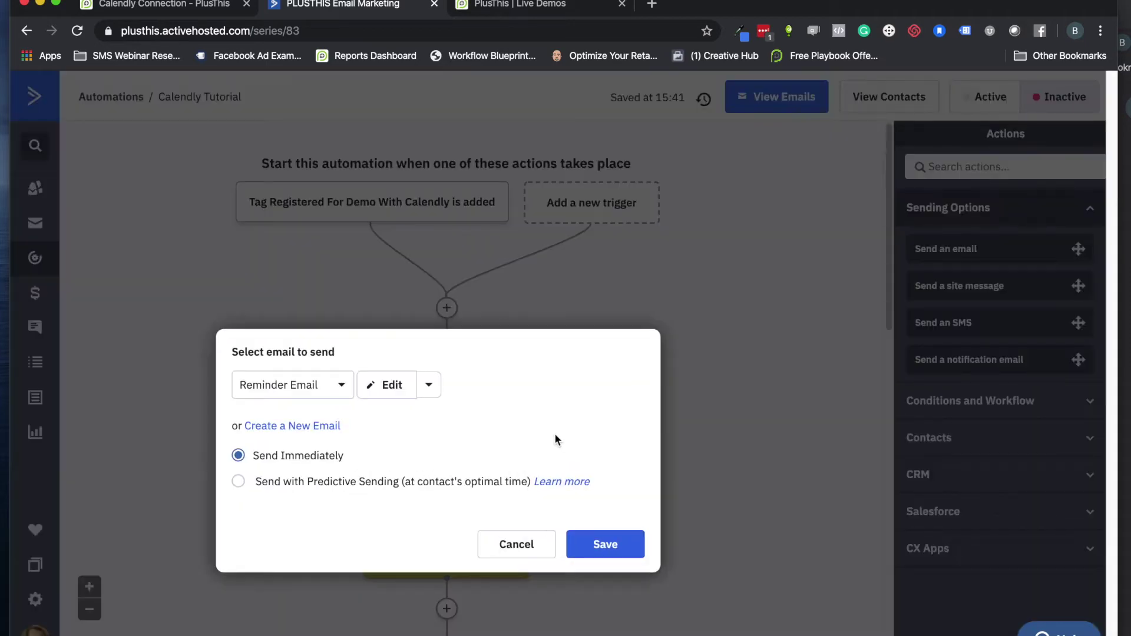
{"action": "left_click", "coordinate": [375, 380]}
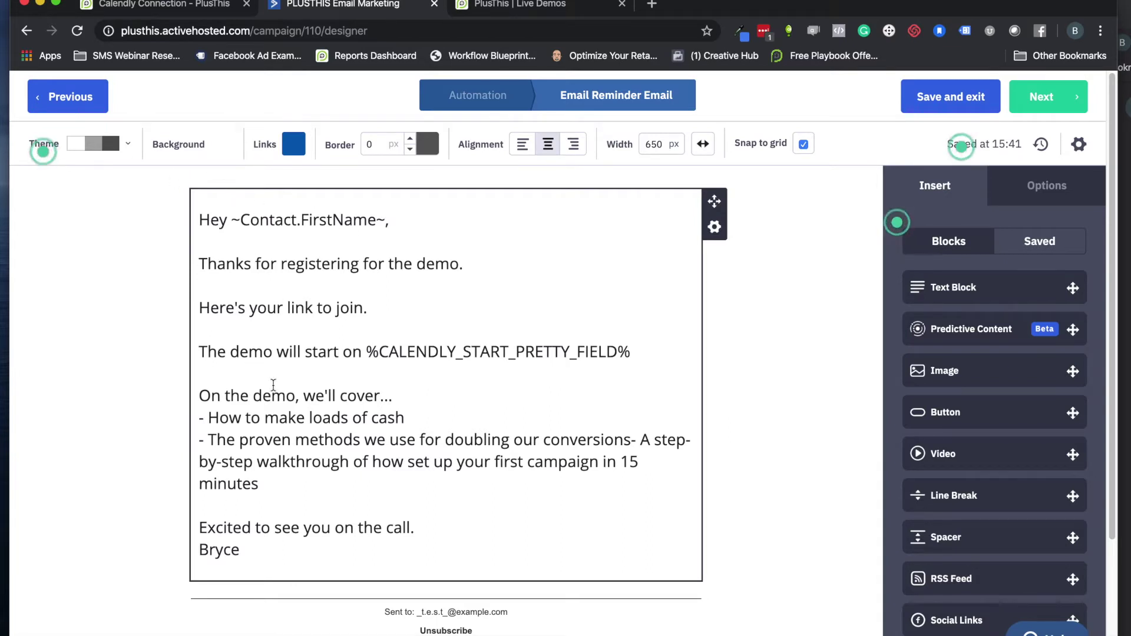
{"action": "left_click", "coordinate": [66, 96]}
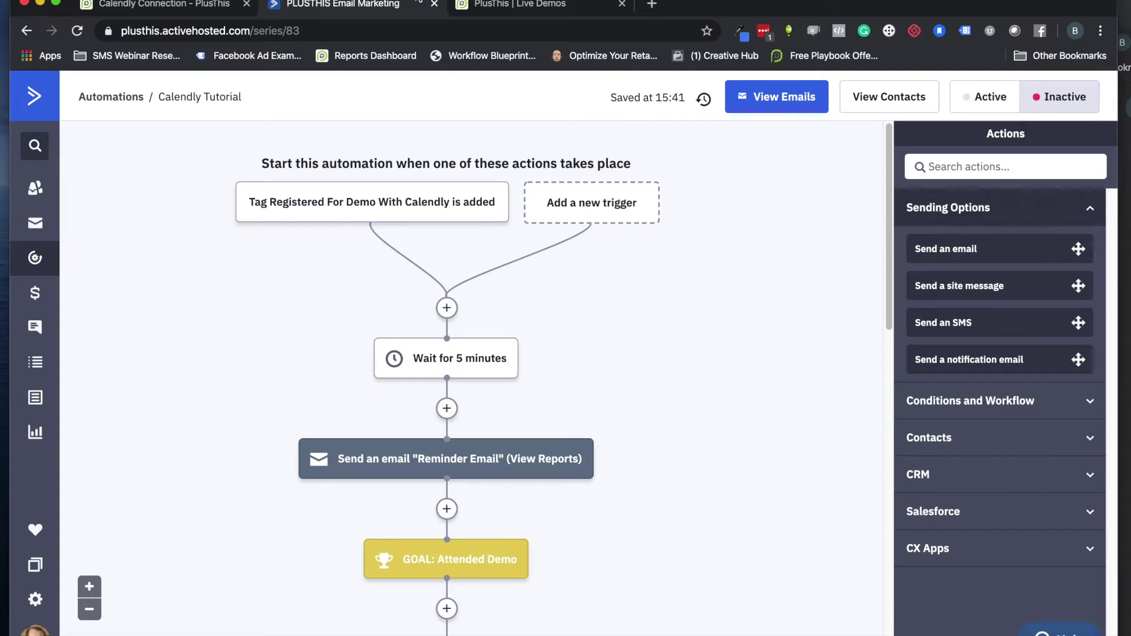
{"action": "left_click", "coordinate": [519, 5]}
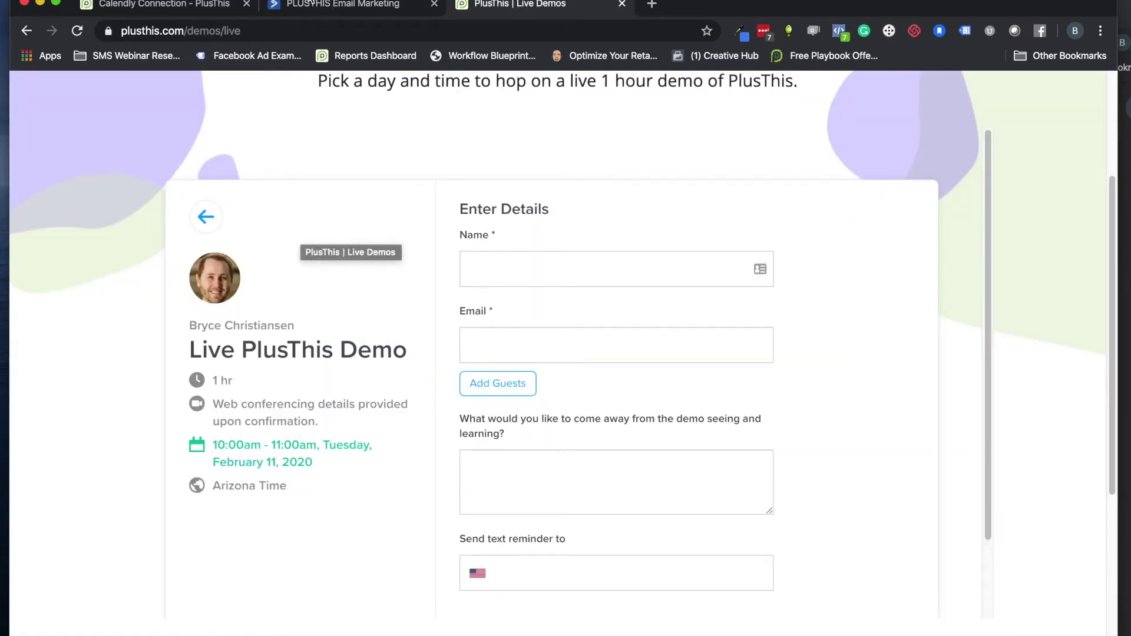
Step: Go through the Calendly Connection tab back to the PLUSTHIS Email Marketing automation
{"action": "left_click", "coordinate": [116, 5]}
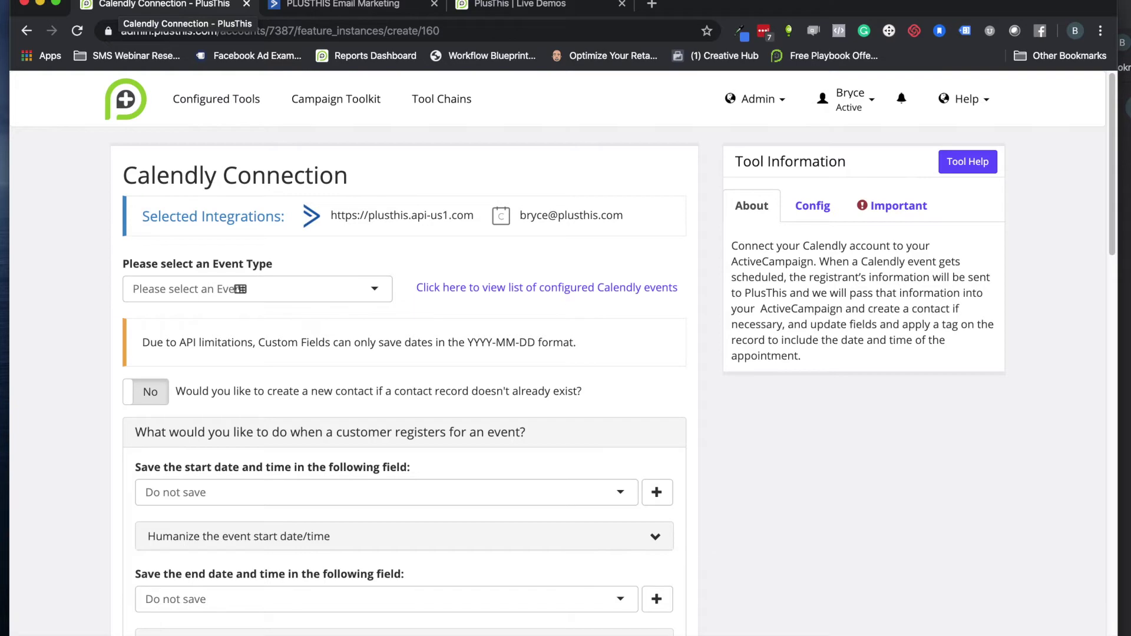
{"action": "left_click", "coordinate": [345, 5]}
{"action": "scroll", "coordinate": [370, 401], "scroll_direction": "down", "scroll_amount": 3}
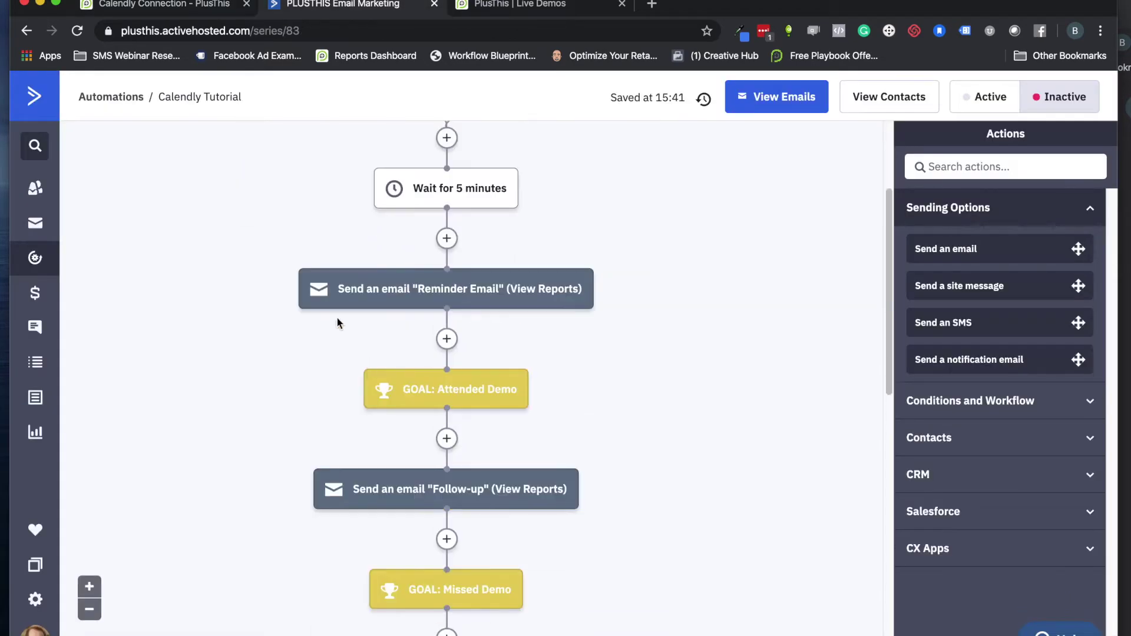
{"action": "scroll", "coordinate": [318, 307], "scroll_direction": "down", "scroll_amount": 2}
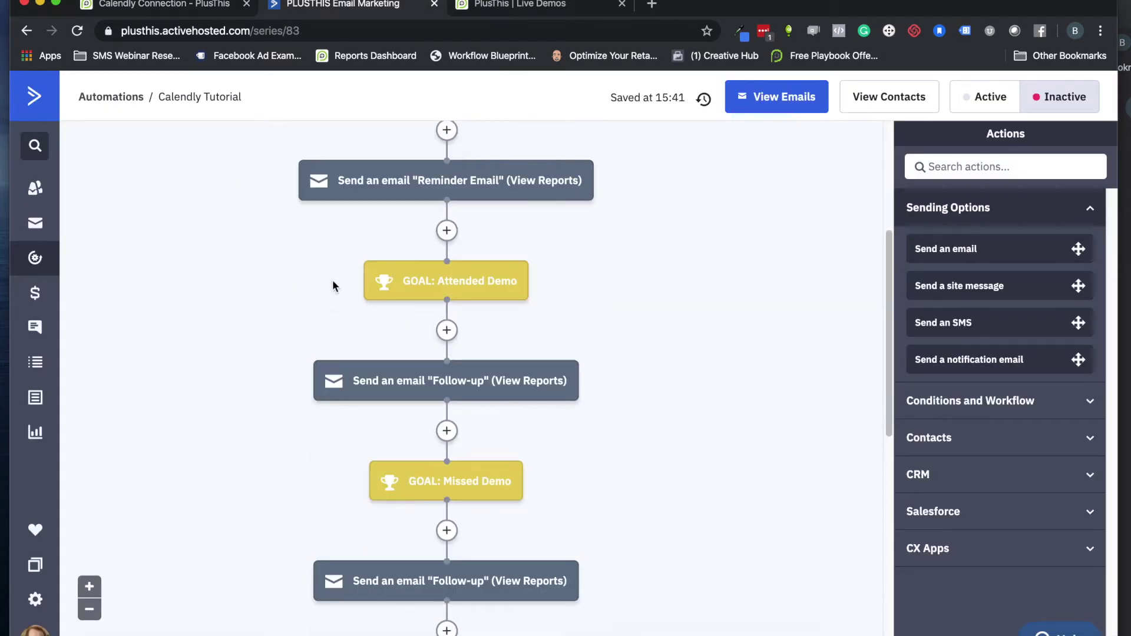
{"action": "scroll", "coordinate": [333, 282], "scroll_direction": "down", "scroll_amount": 1}
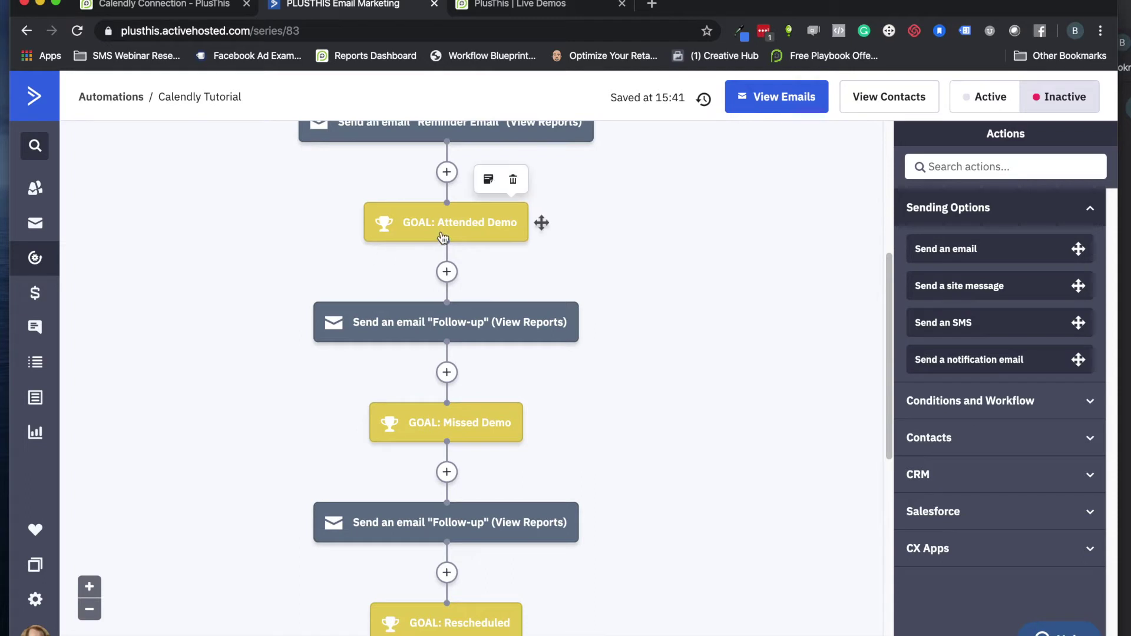
{"action": "mouse_move", "coordinate": [428, 420]}
{"action": "scroll", "coordinate": [426, 420], "scroll_direction": "down", "scroll_amount": 3}
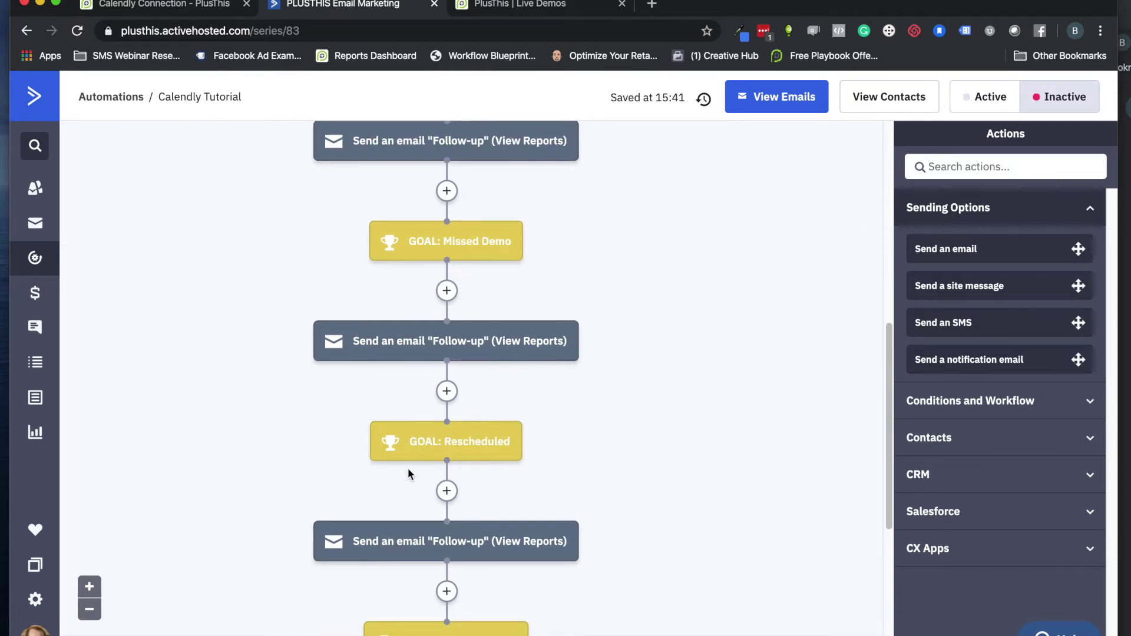
{"action": "scroll", "coordinate": [419, 462], "scroll_direction": "down", "scroll_amount": 2}
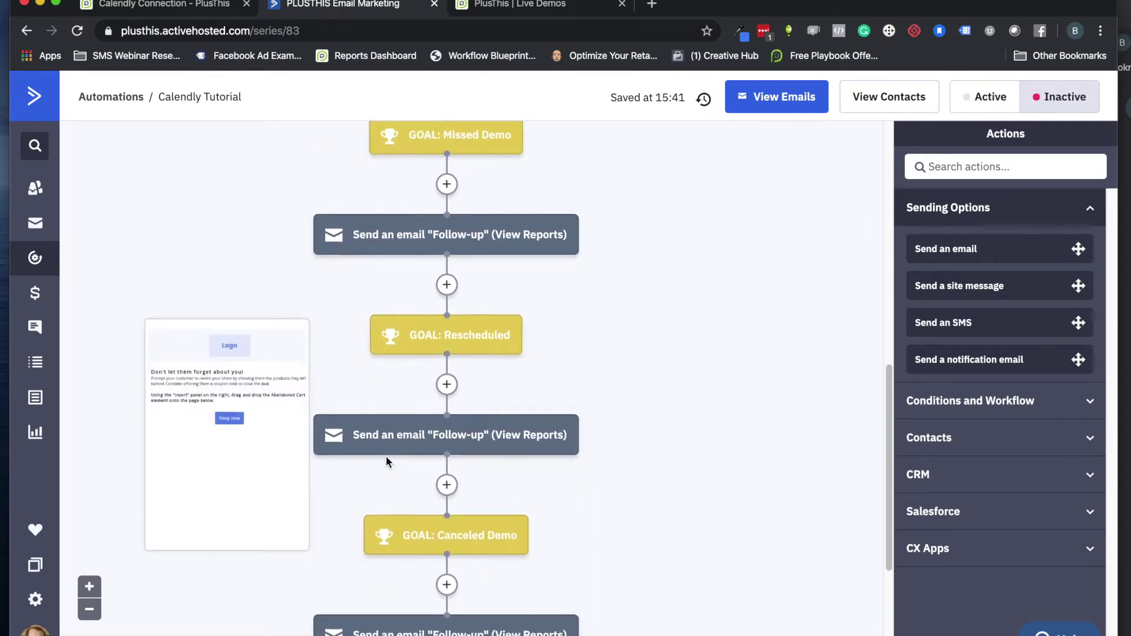
{"action": "scroll", "coordinate": [412, 460], "scroll_direction": "down", "scroll_amount": 1}
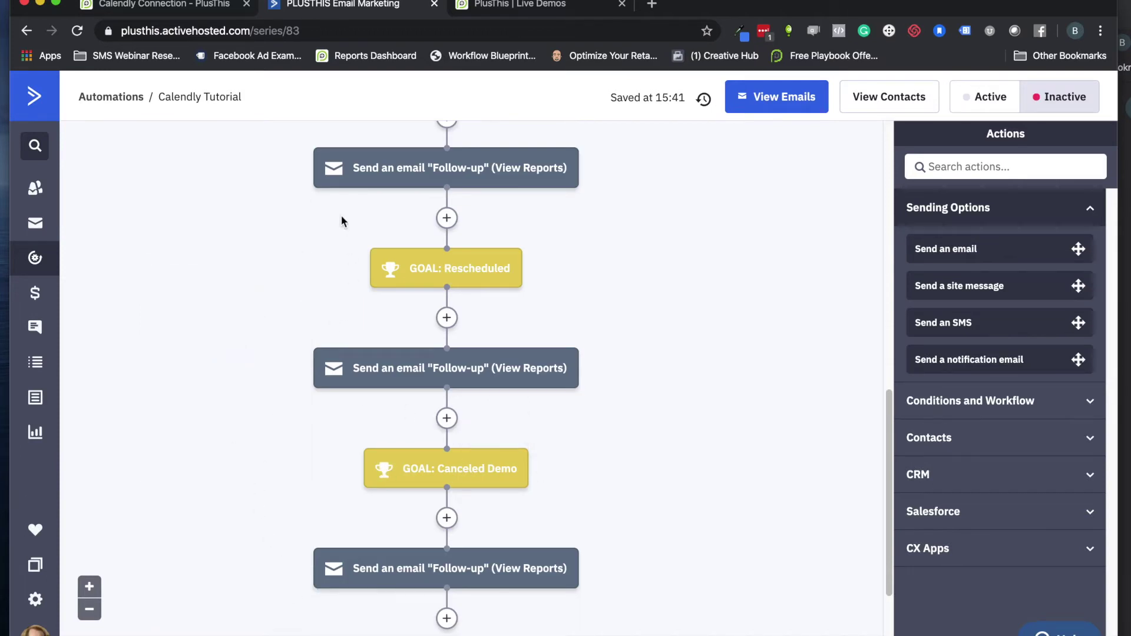
{"action": "scroll", "coordinate": [591, 336], "scroll_direction": "up", "scroll_amount": 5}
{"action": "scroll", "coordinate": [577, 305], "scroll_direction": "up", "scroll_amount": 3}
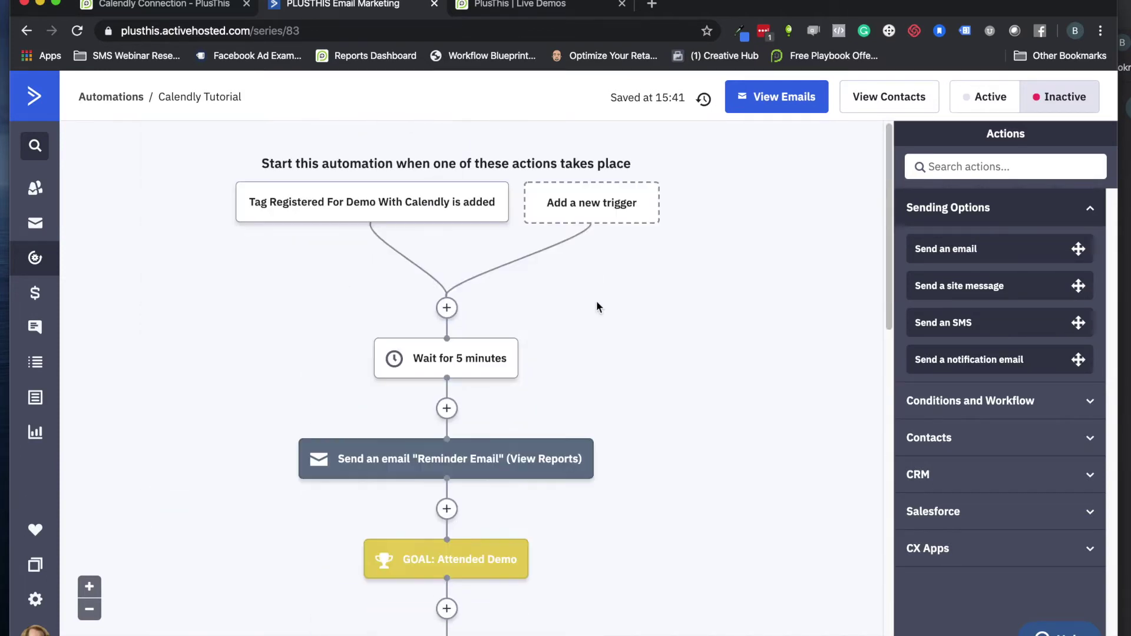
{"action": "scroll", "coordinate": [604, 311], "scroll_direction": "down", "scroll_amount": 1}
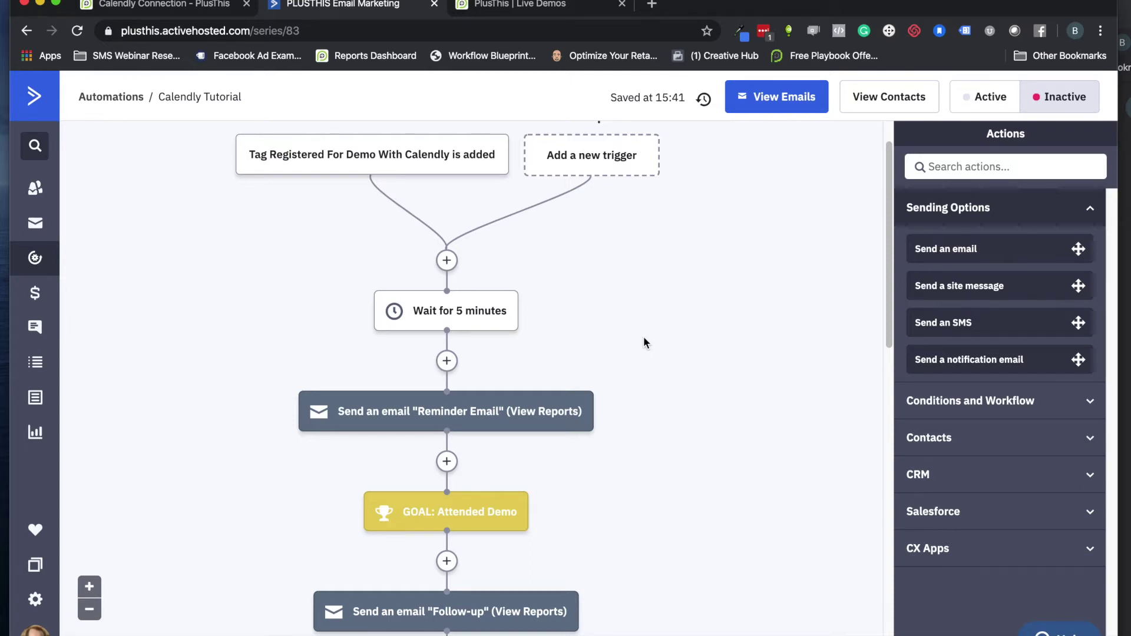
{"action": "scroll", "coordinate": [644, 338], "scroll_direction": "down", "scroll_amount": 3}
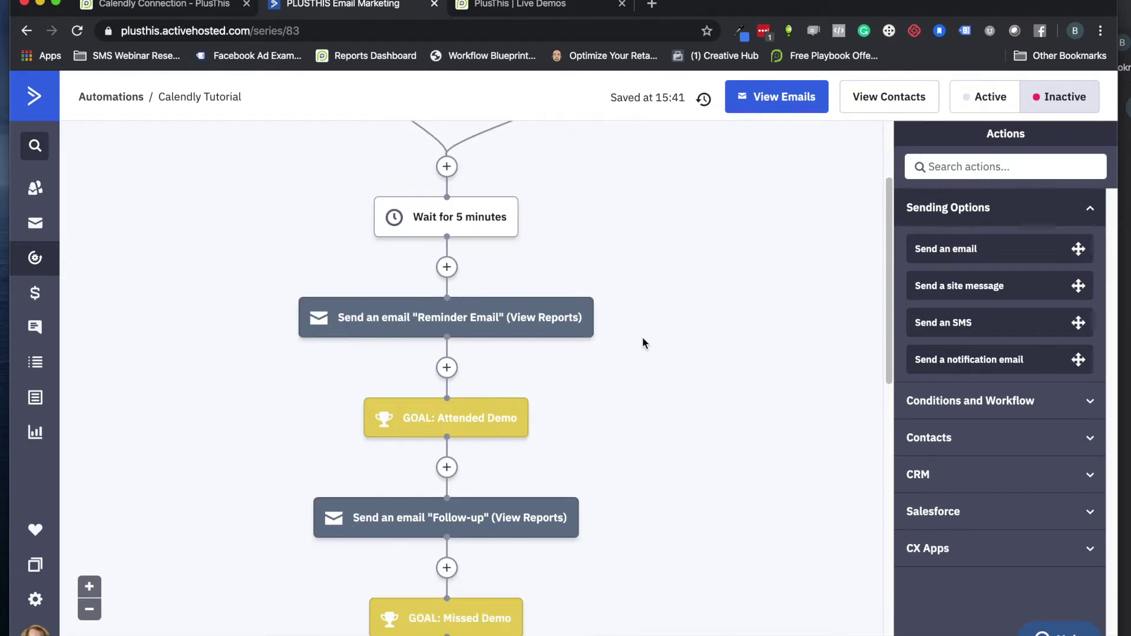
{"action": "scroll", "coordinate": [642, 343], "scroll_direction": "down", "scroll_amount": 6}
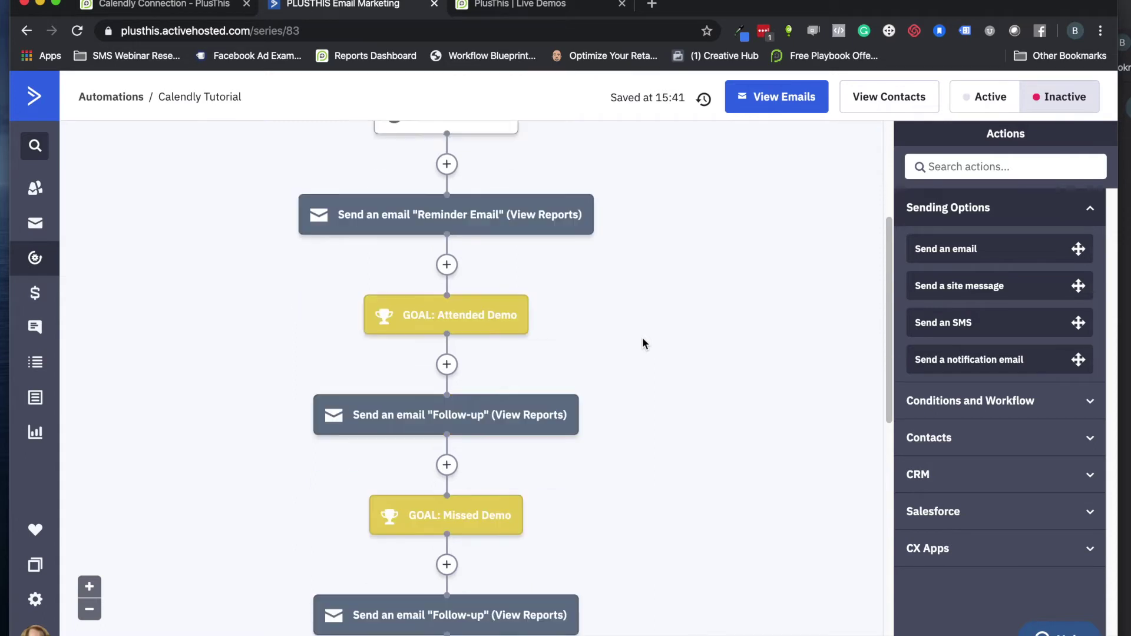
{"action": "scroll", "coordinate": [704, 483], "scroll_direction": "down", "scroll_amount": 5}
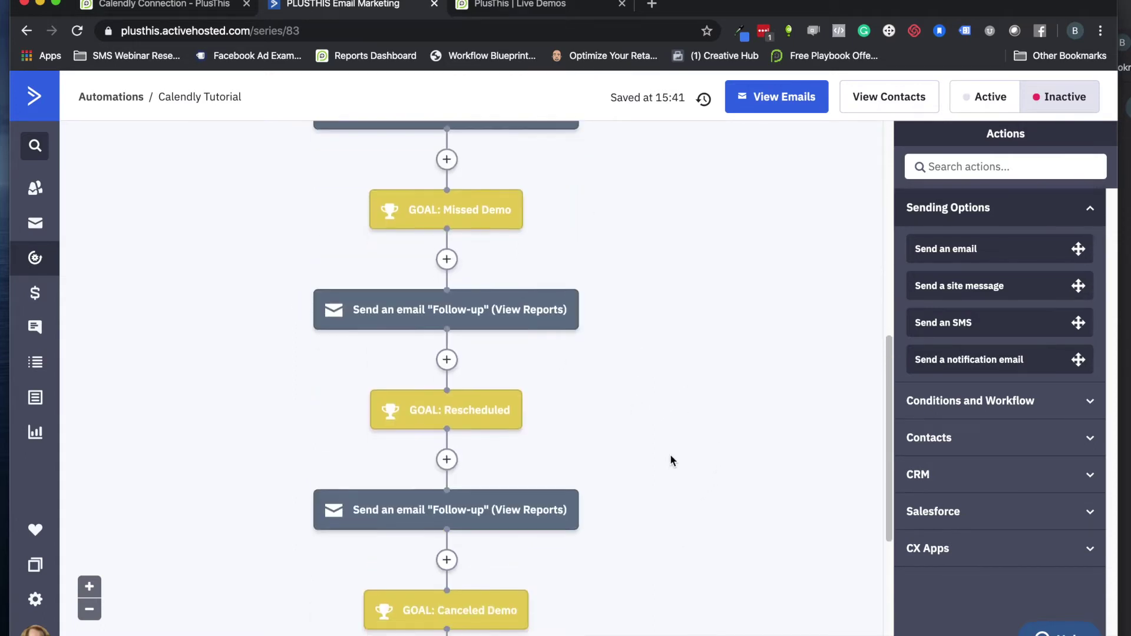
{"action": "scroll", "coordinate": [675, 457], "scroll_direction": "up", "scroll_amount": 7}
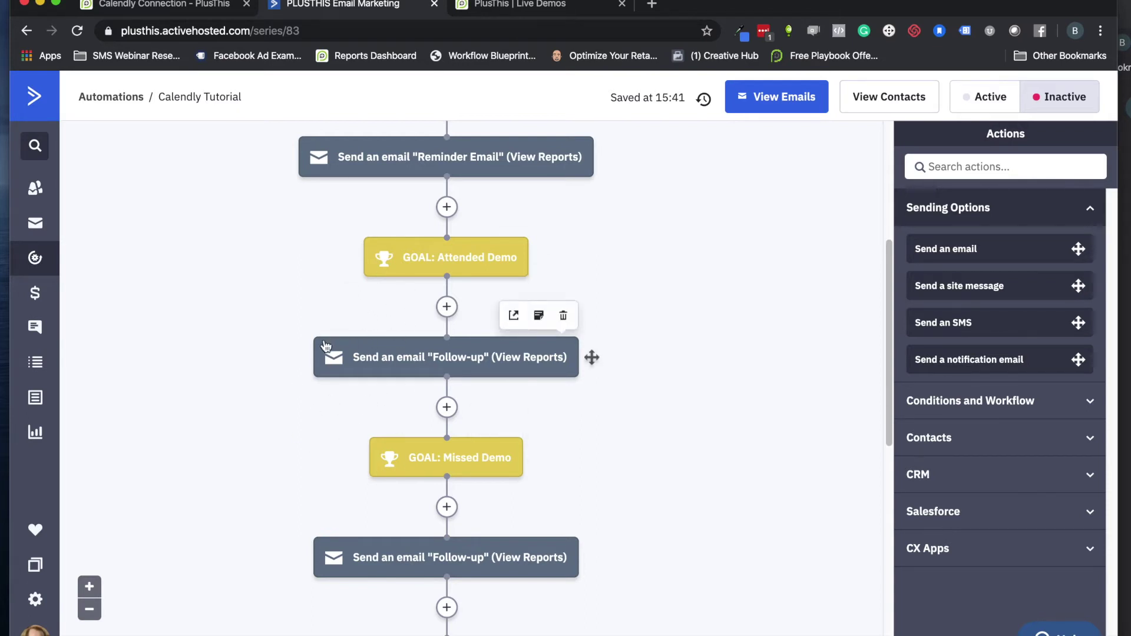
{"action": "scroll", "coordinate": [324, 344], "scroll_direction": "up", "scroll_amount": 2}
{"action": "scroll", "coordinate": [323, 346], "scroll_direction": "up", "scroll_amount": 5}
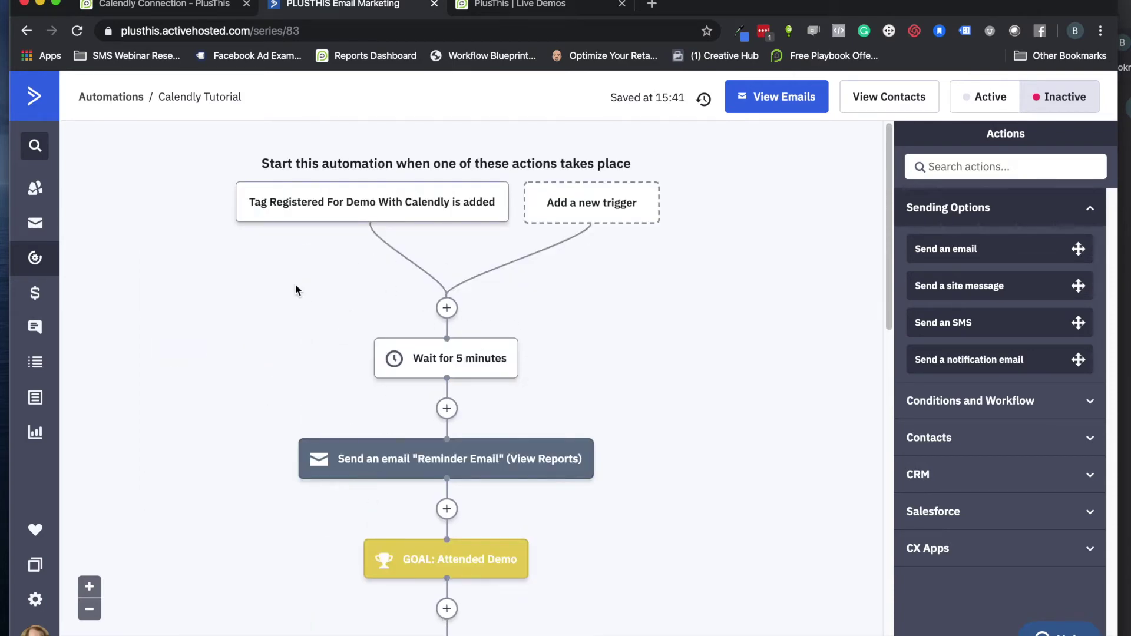
{"action": "left_click", "coordinate": [182, 5]}
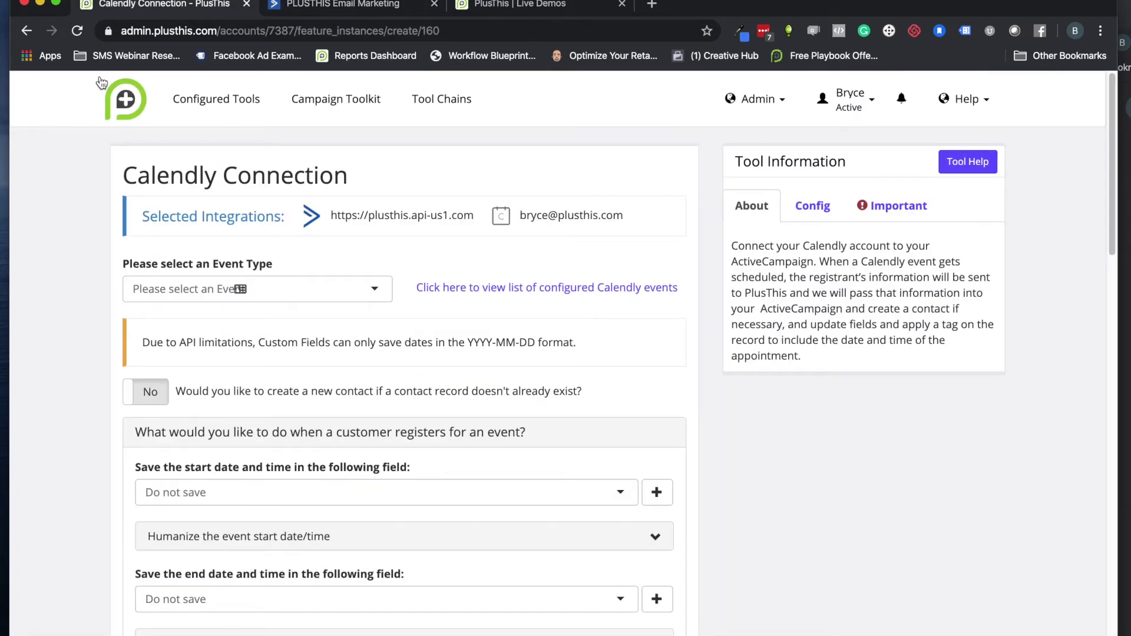
{"action": "left_click", "coordinate": [242, 291]}
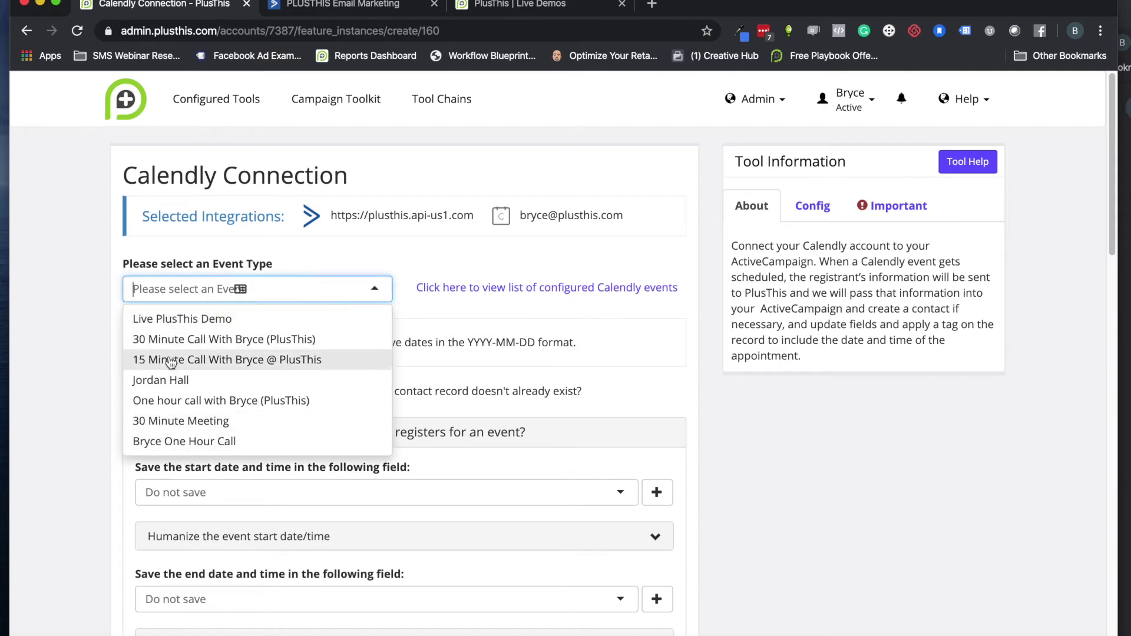
{"action": "left_click", "coordinate": [174, 383]}
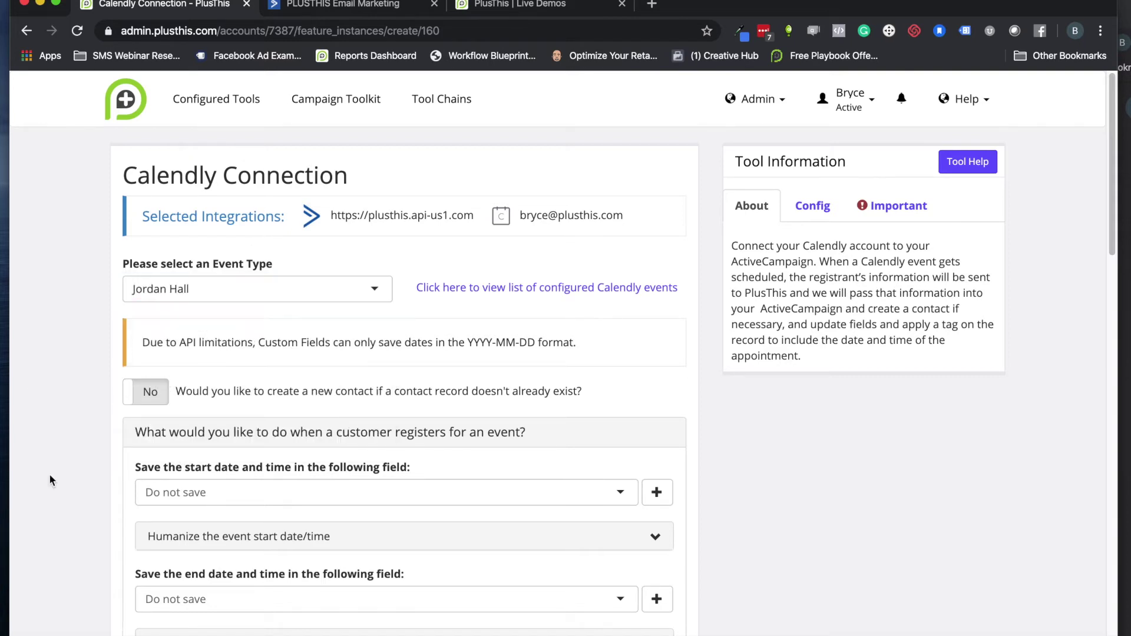
{"action": "scroll", "coordinate": [100, 365], "scroll_direction": "down", "scroll_amount": 2}
{"action": "scroll", "coordinate": [110, 357], "scroll_direction": "down", "scroll_amount": 3}
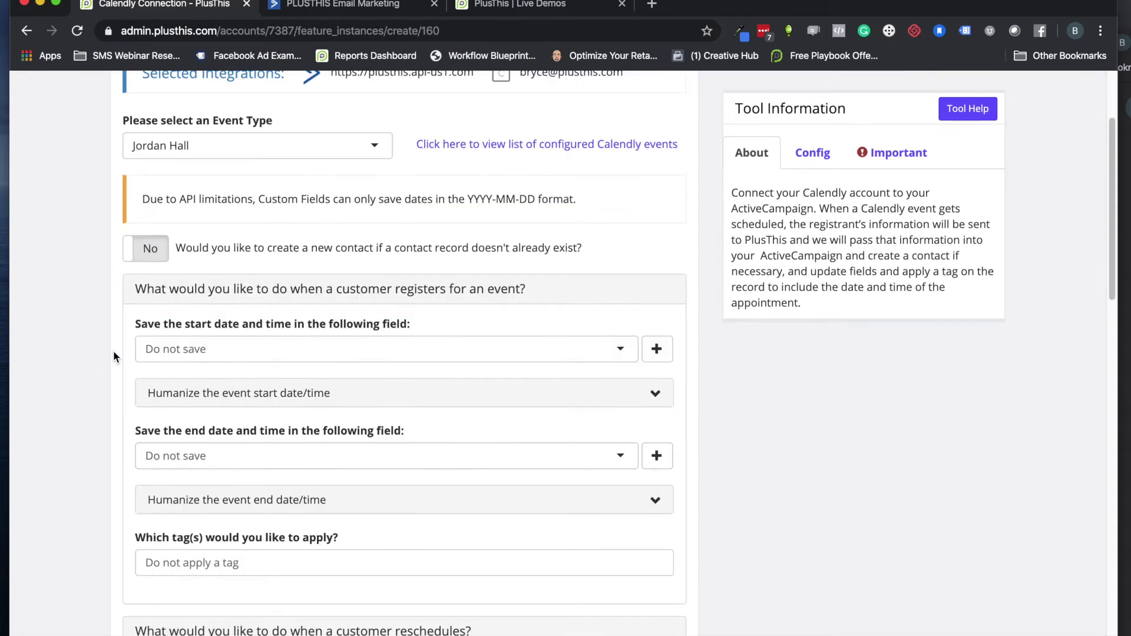
{"action": "left_click", "coordinate": [164, 258]}
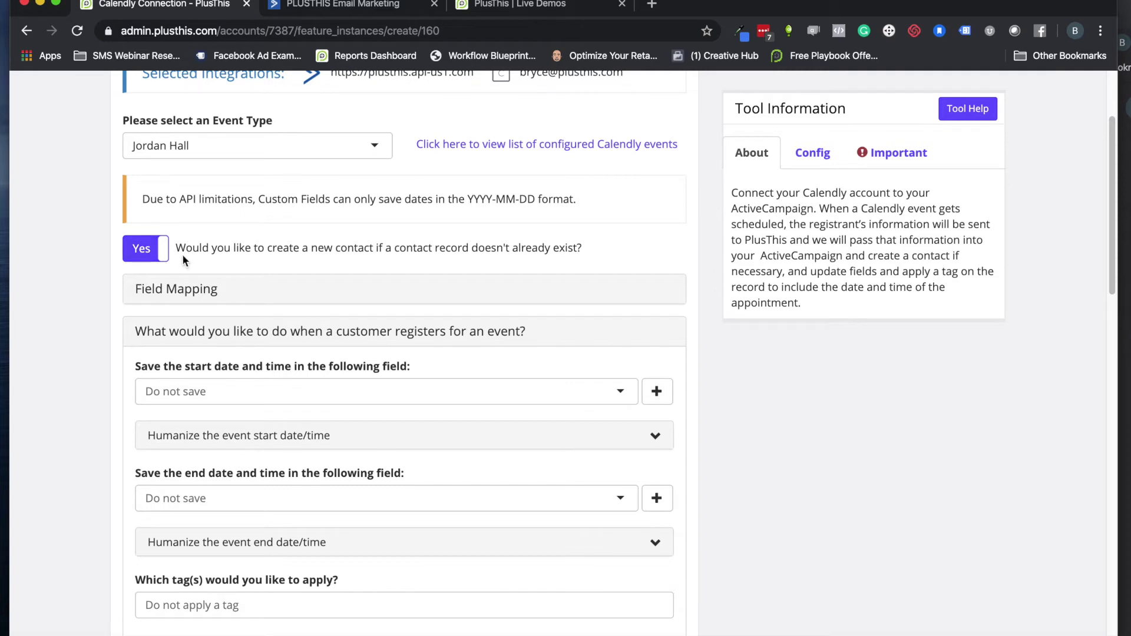
{"action": "left_click", "coordinate": [524, 11]}
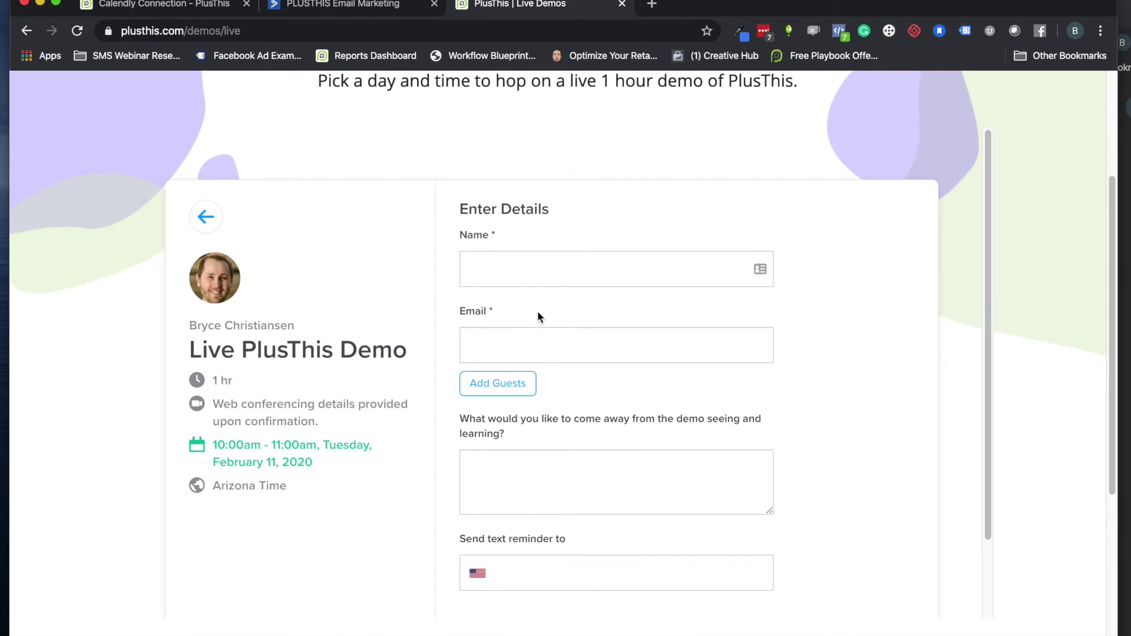
{"action": "left_click", "coordinate": [190, 3]}
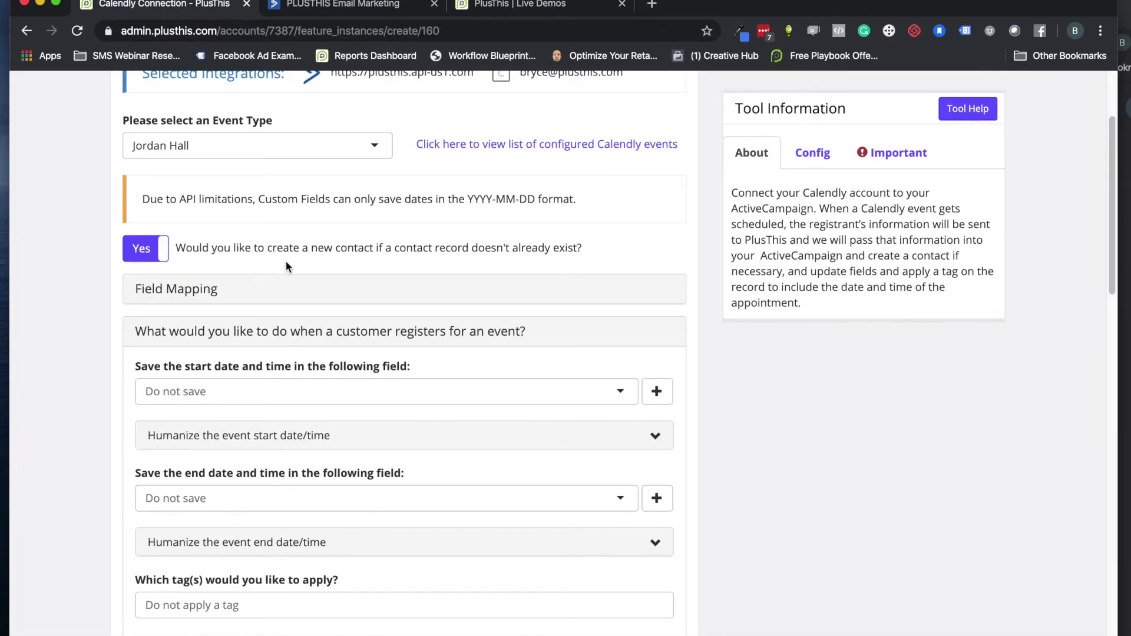
{"action": "left_click", "coordinate": [227, 291]}
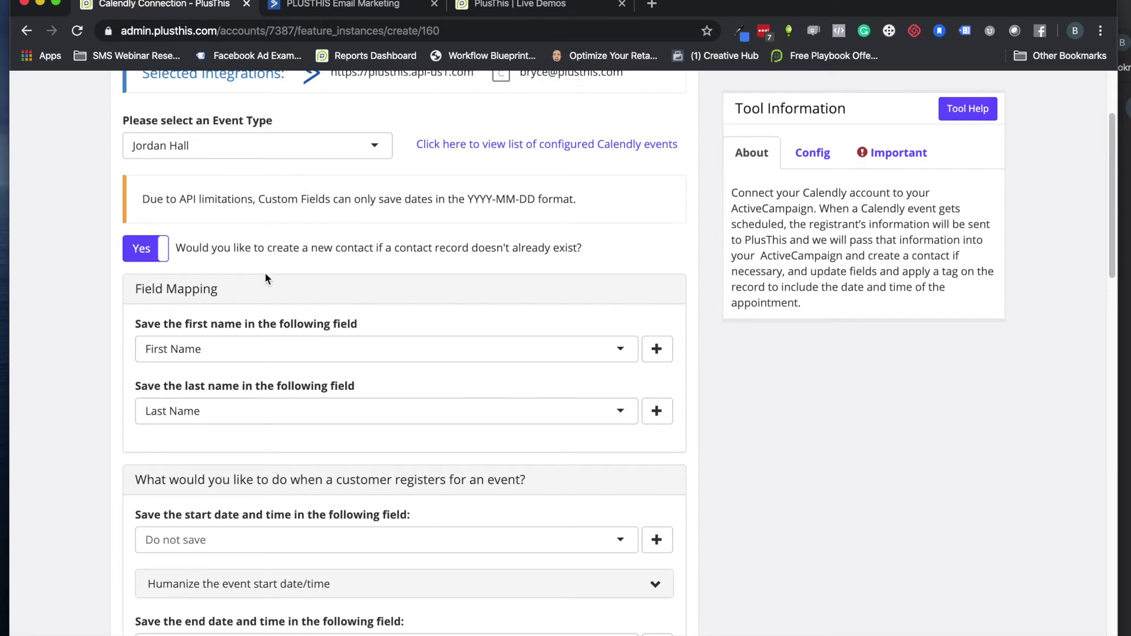
{"action": "left_click", "coordinate": [215, 295]}
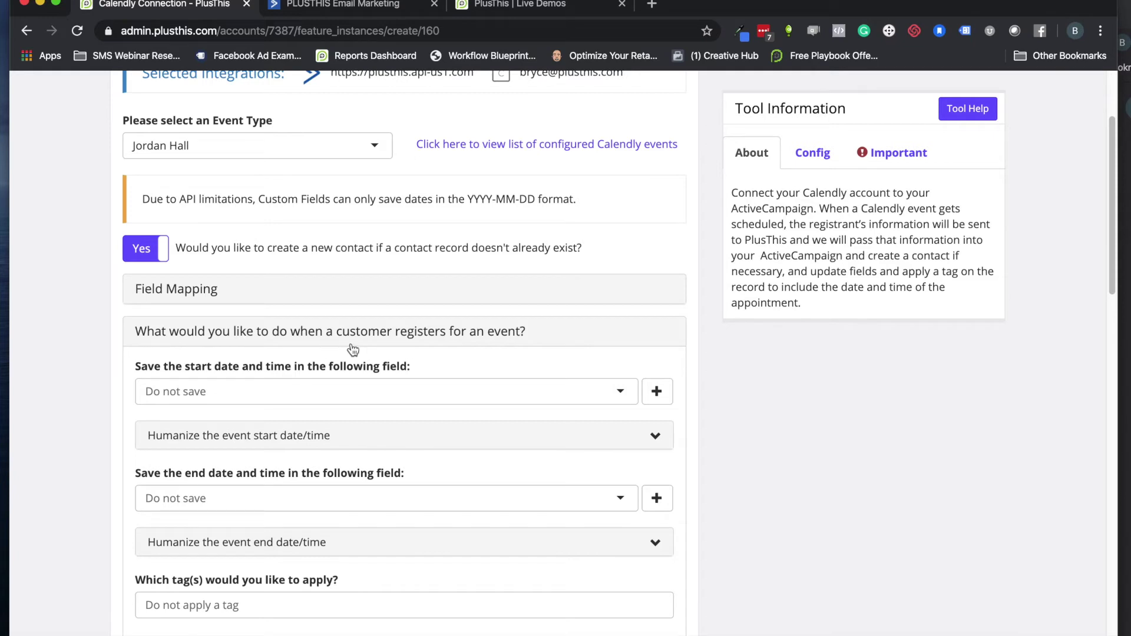
Step: Save the event start date/time to the Calendly Store Date Time field
{"action": "left_click", "coordinate": [217, 393]}
{"action": "type", "text": "calendly"}
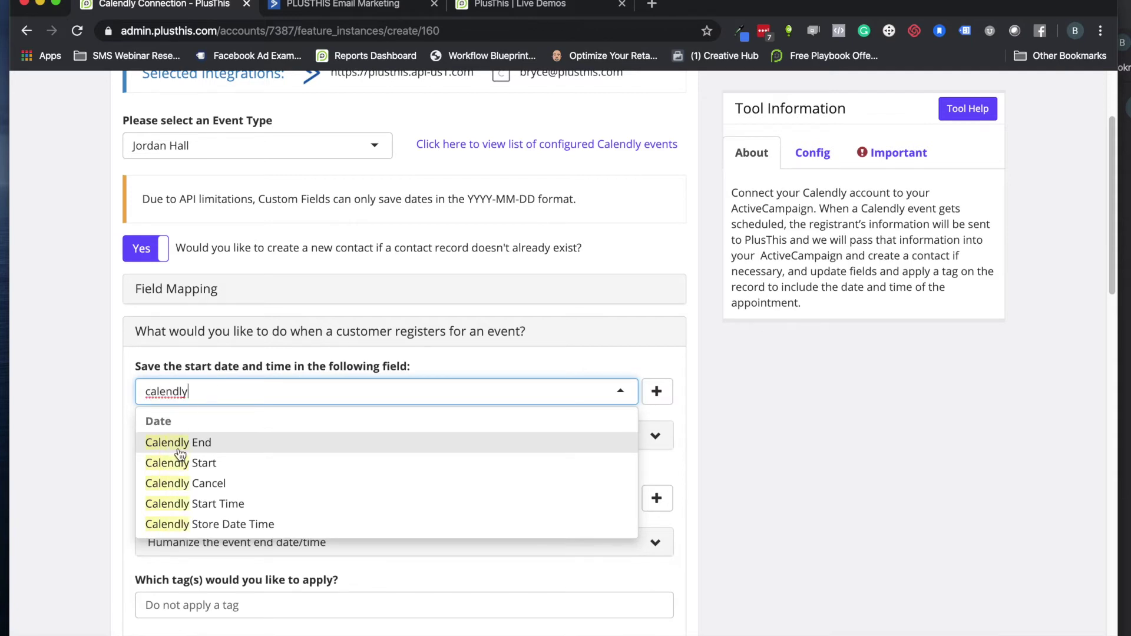
{"action": "left_click", "coordinate": [226, 524]}
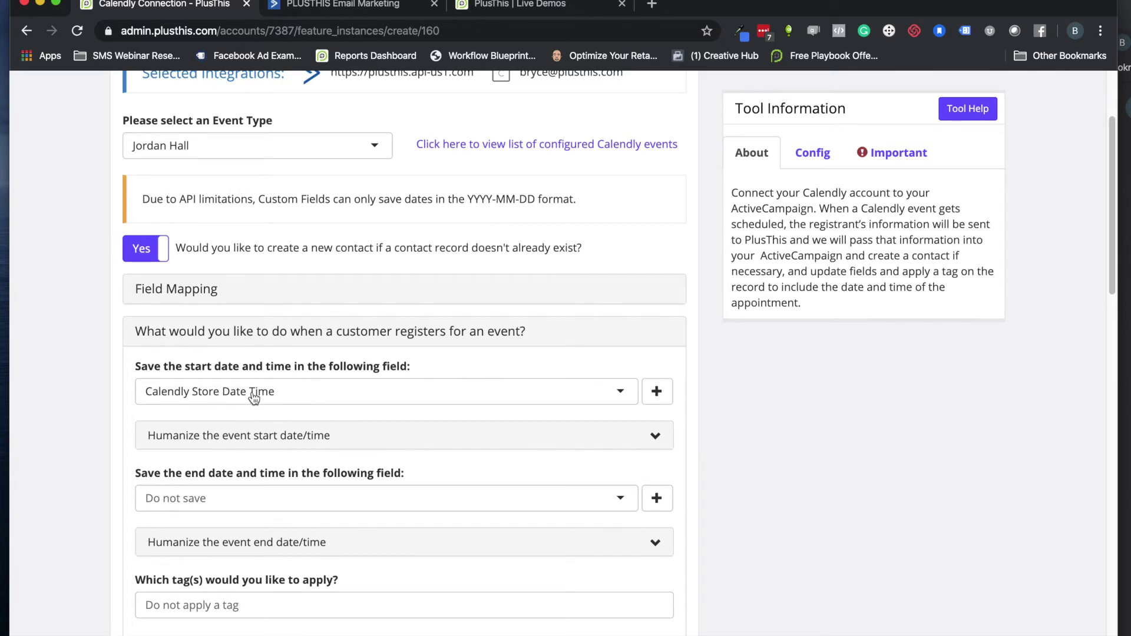
Step: Humanize the start date as 'Tuesday, February 4th' and store it in Calendly Store Human Date
{"action": "left_click", "coordinate": [224, 442]}
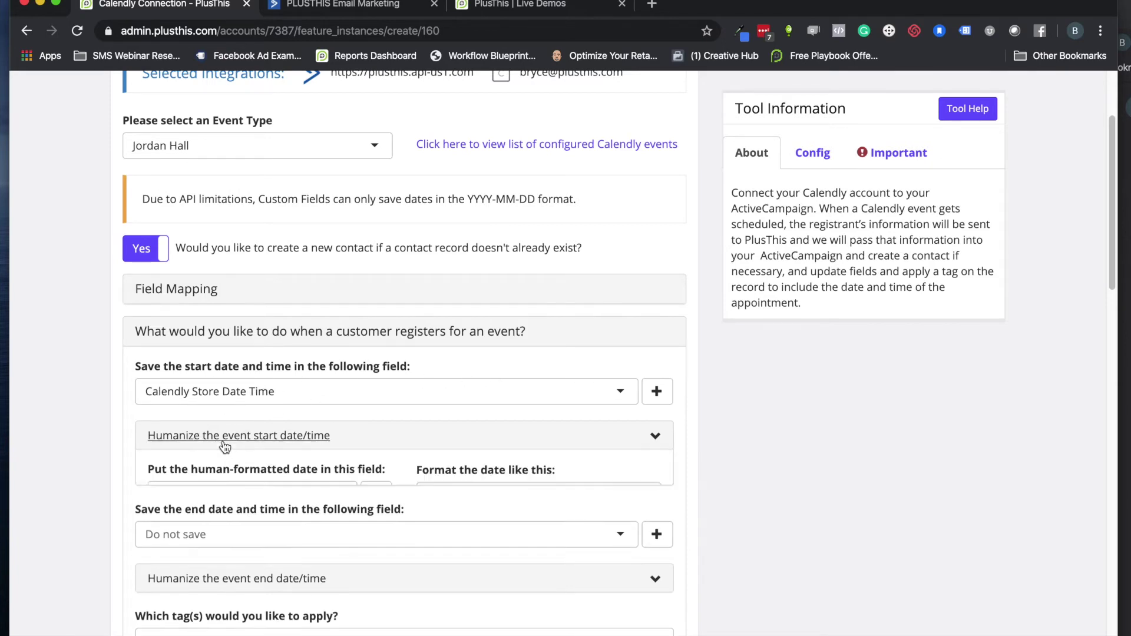
{"action": "scroll", "coordinate": [412, 453], "scroll_direction": "down", "scroll_amount": 2}
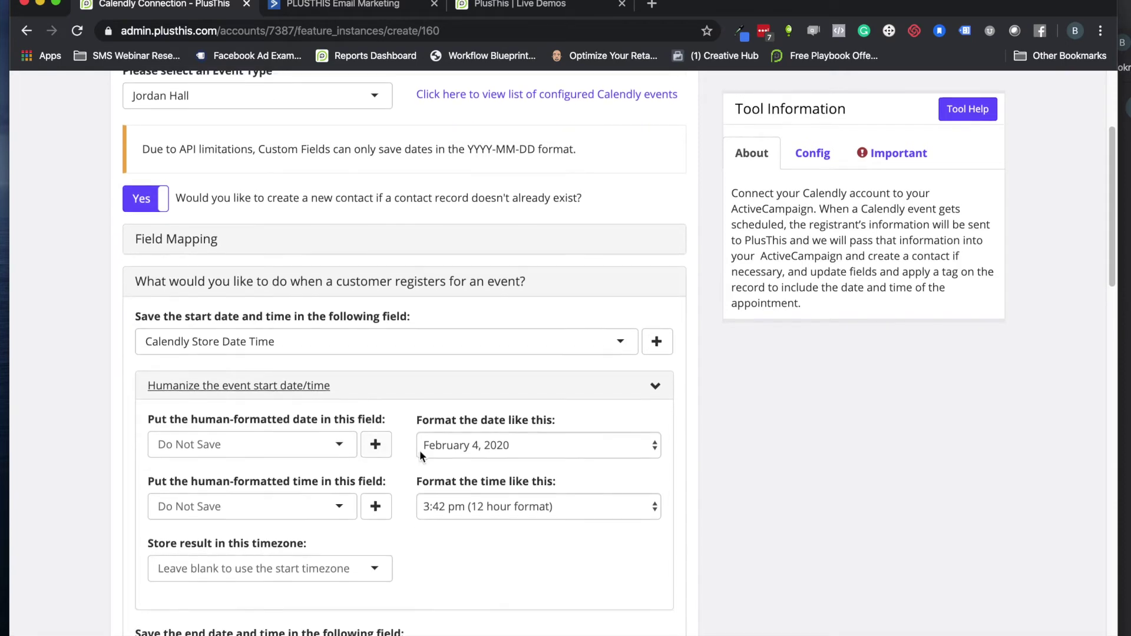
{"action": "left_click", "coordinate": [458, 450]}
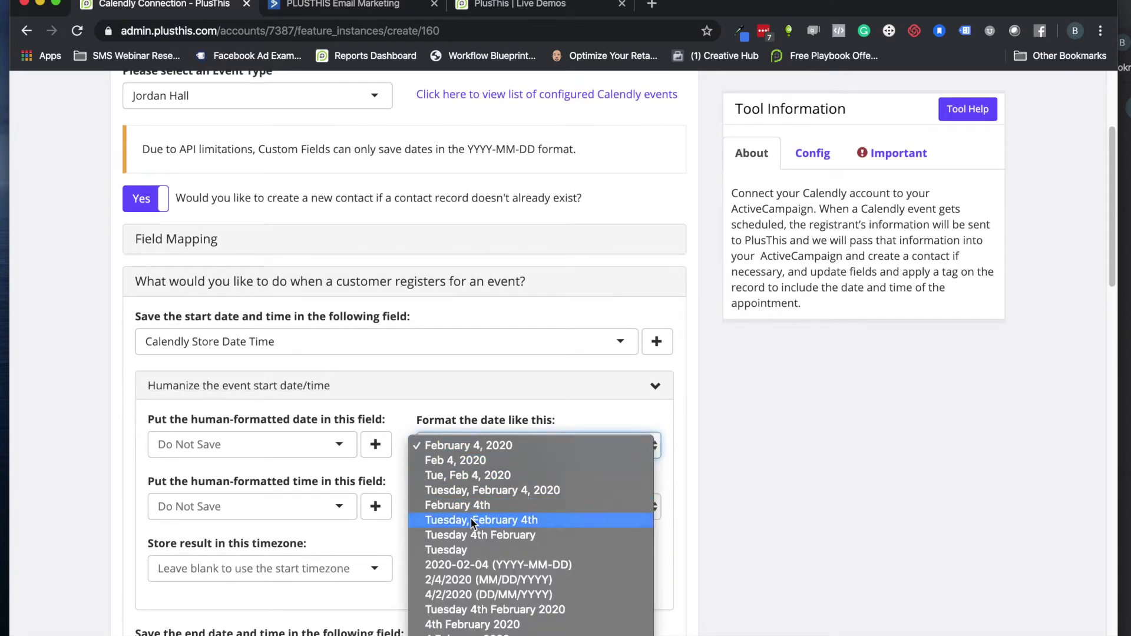
{"action": "left_click", "coordinate": [450, 525]}
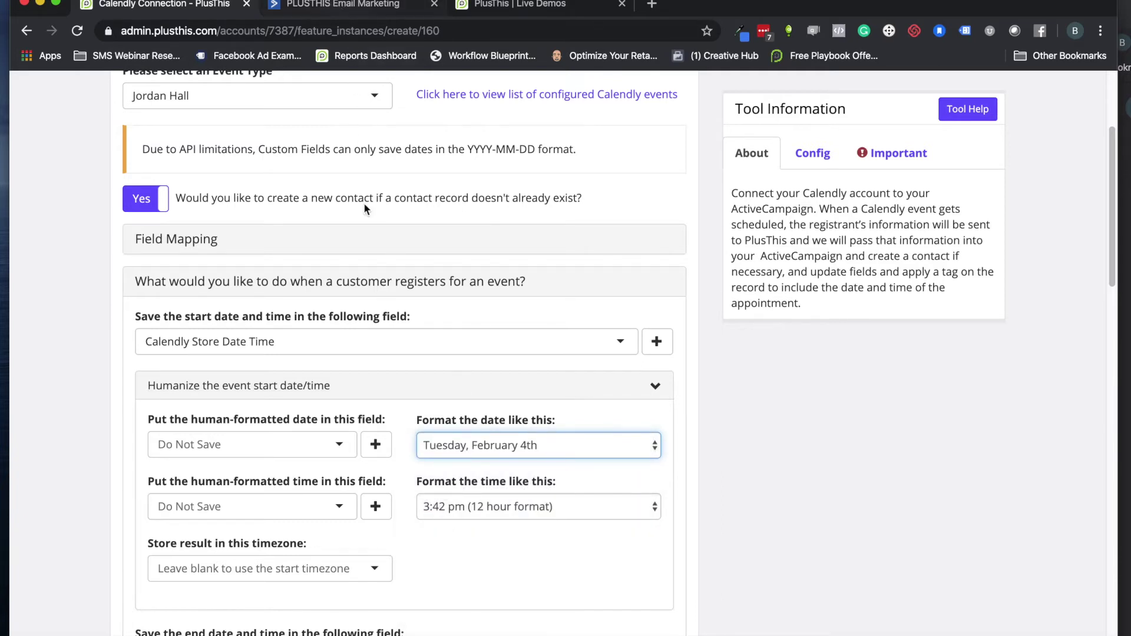
{"action": "left_click", "coordinate": [218, 443]}
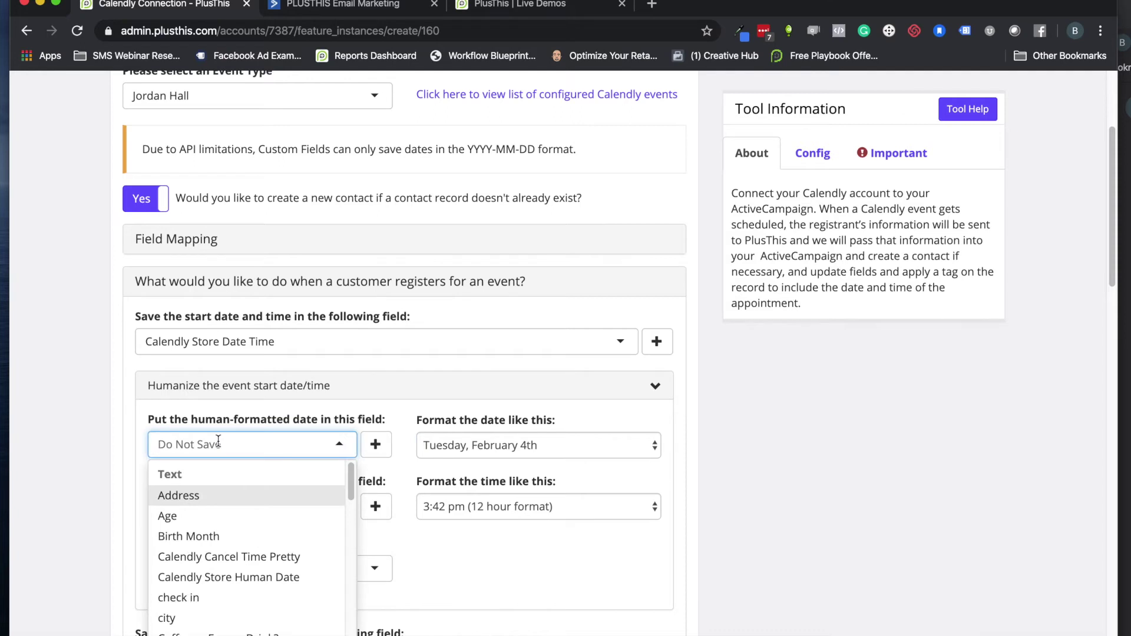
{"action": "type", "text": "cale"}
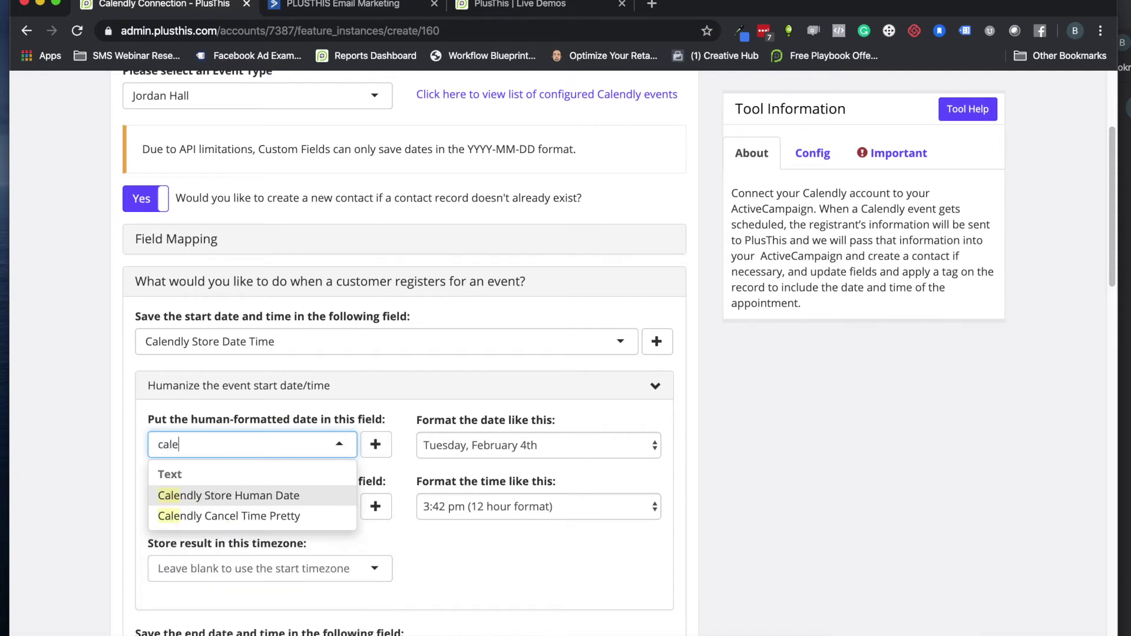
{"action": "left_click", "coordinate": [260, 497]}
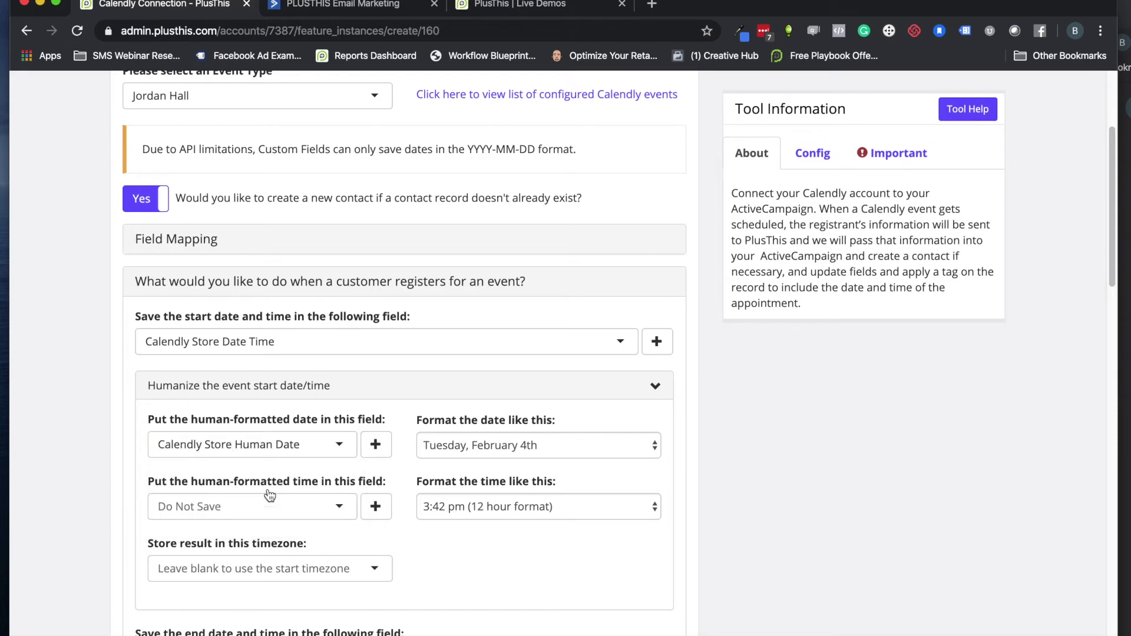
{"action": "scroll", "coordinate": [239, 486], "scroll_direction": "down", "scroll_amount": 5}
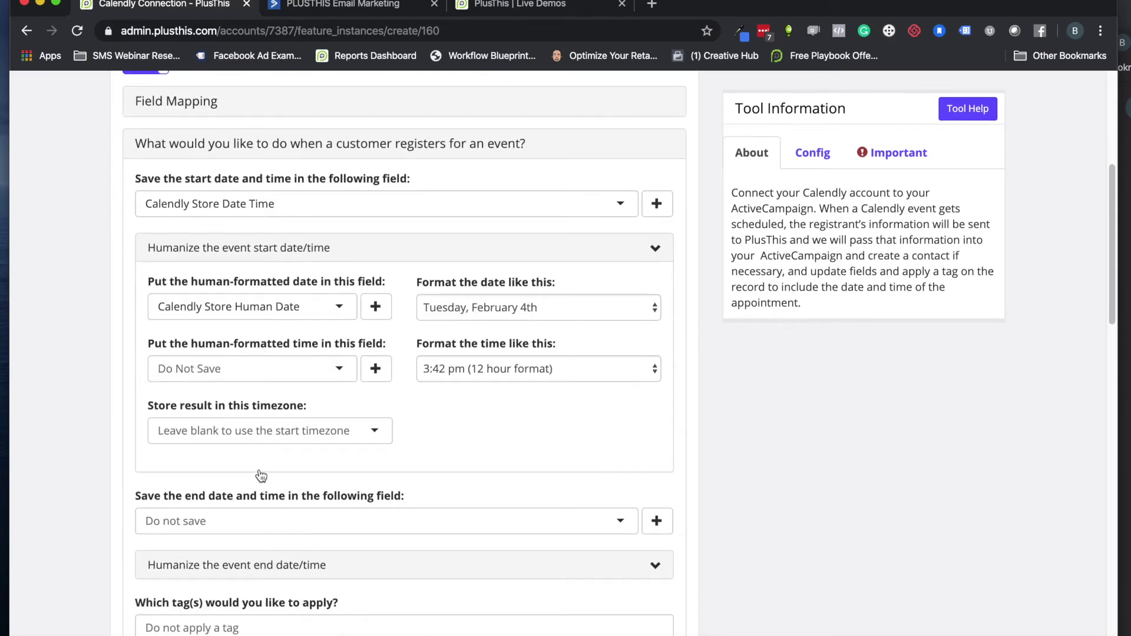
{"action": "scroll", "coordinate": [227, 471], "scroll_direction": "down", "scroll_amount": 4}
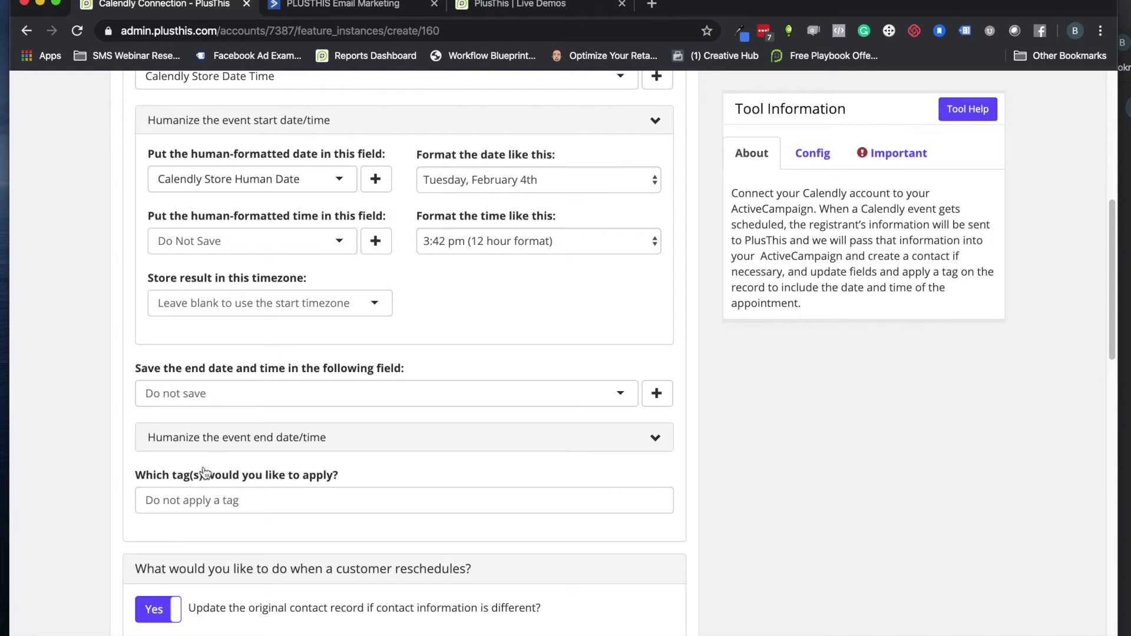
Step: Create a new 'Calendly Start' tag and set it as the tag applied on booking
{"action": "left_click", "coordinate": [157, 494]}
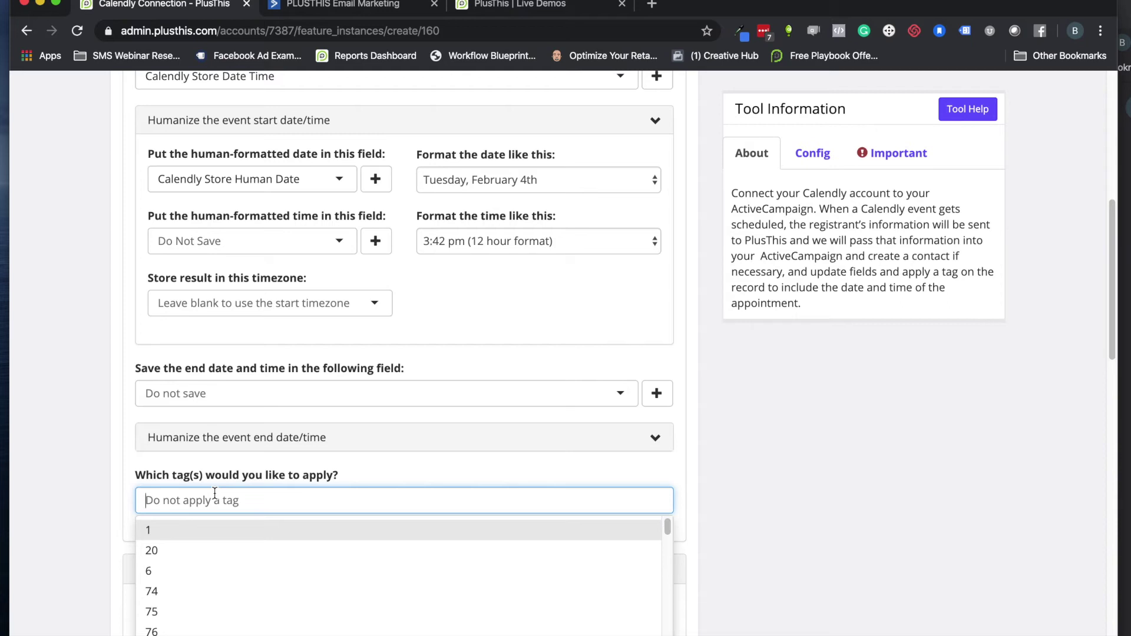
{"action": "type", "text": "Csal"}
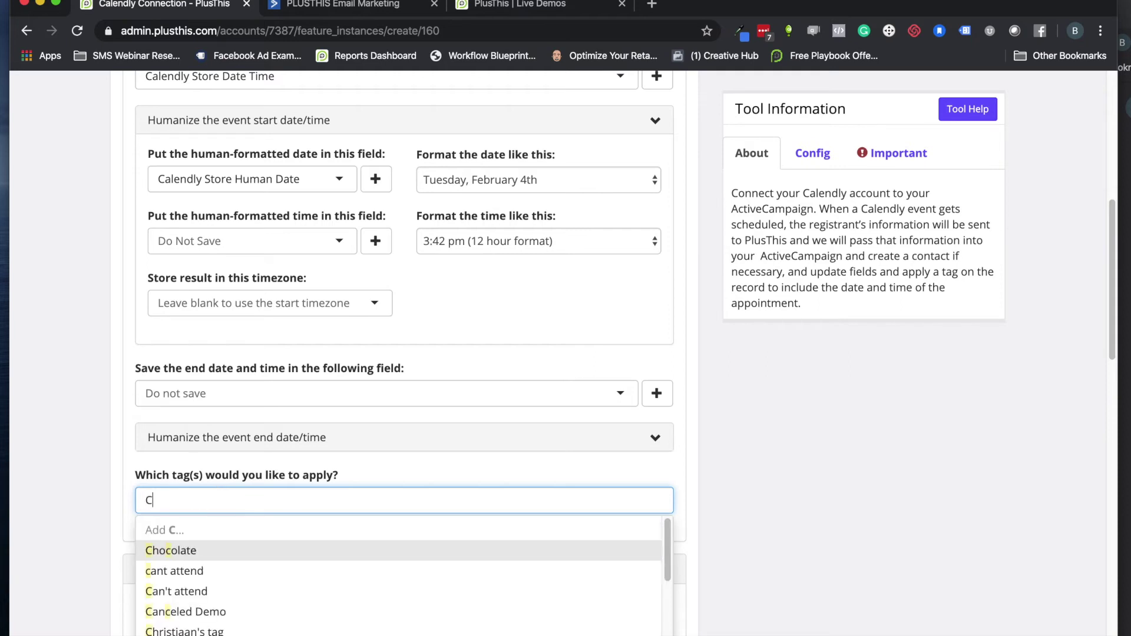
{"action": "key", "text": "BackSpace"}
{"action": "type", "text": "al"}
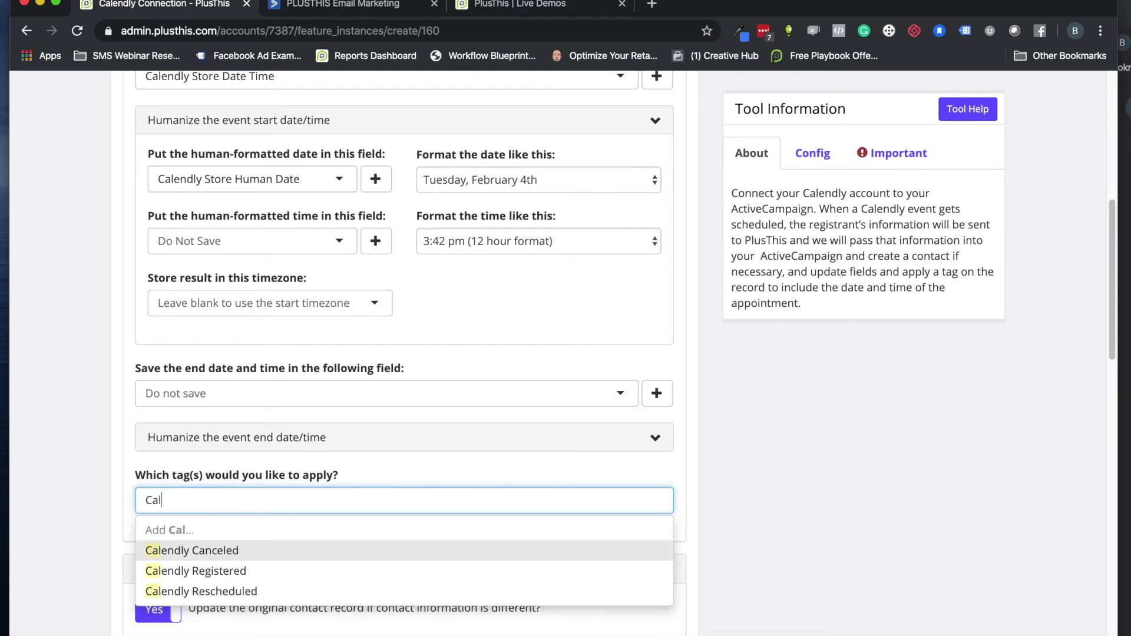
{"action": "type", "text": "endly Start"}
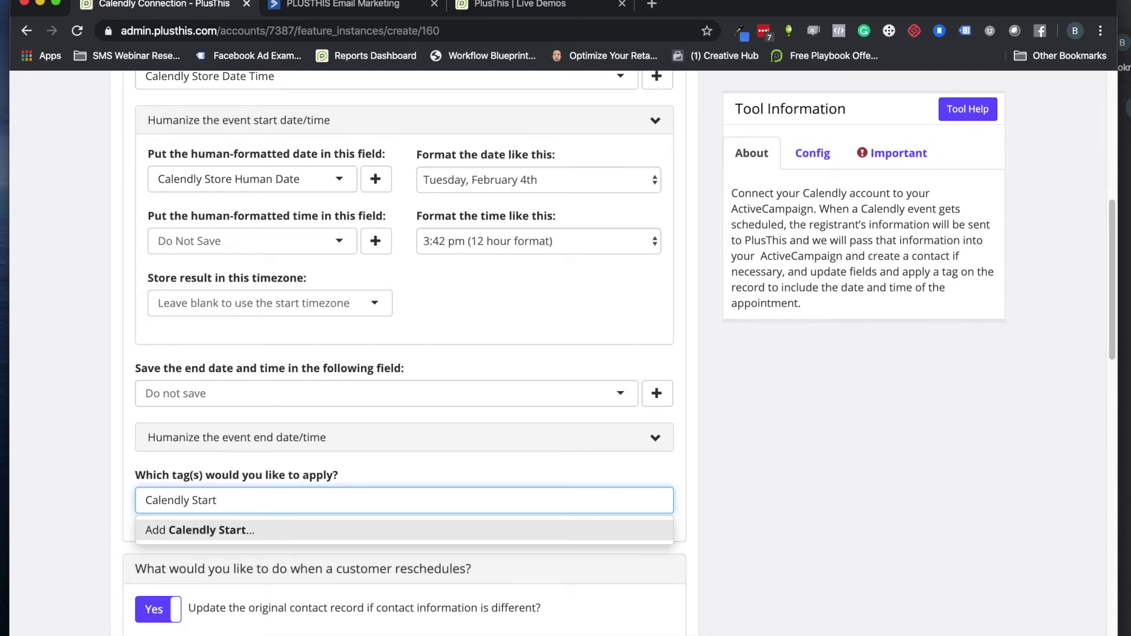
{"action": "left_click", "coordinate": [209, 530]}
{"action": "left_click", "coordinate": [104, 473]}
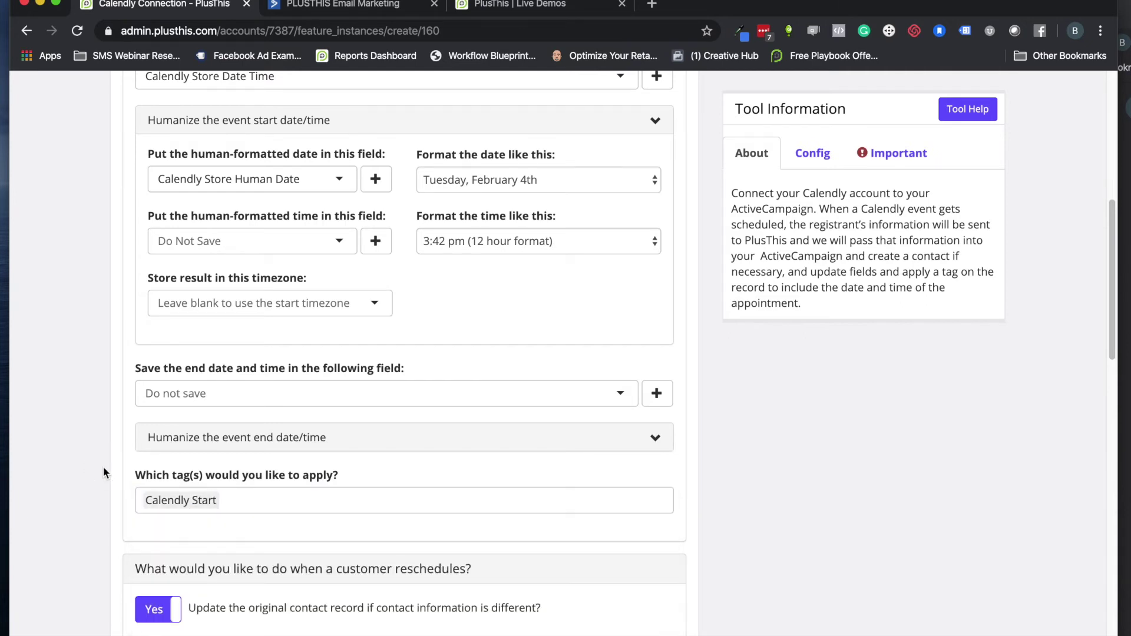
Step: Collapse the reschedule, cancellation and extra Calendly data option sections
{"action": "scroll", "coordinate": [115, 472], "scroll_direction": "down", "scroll_amount": 5}
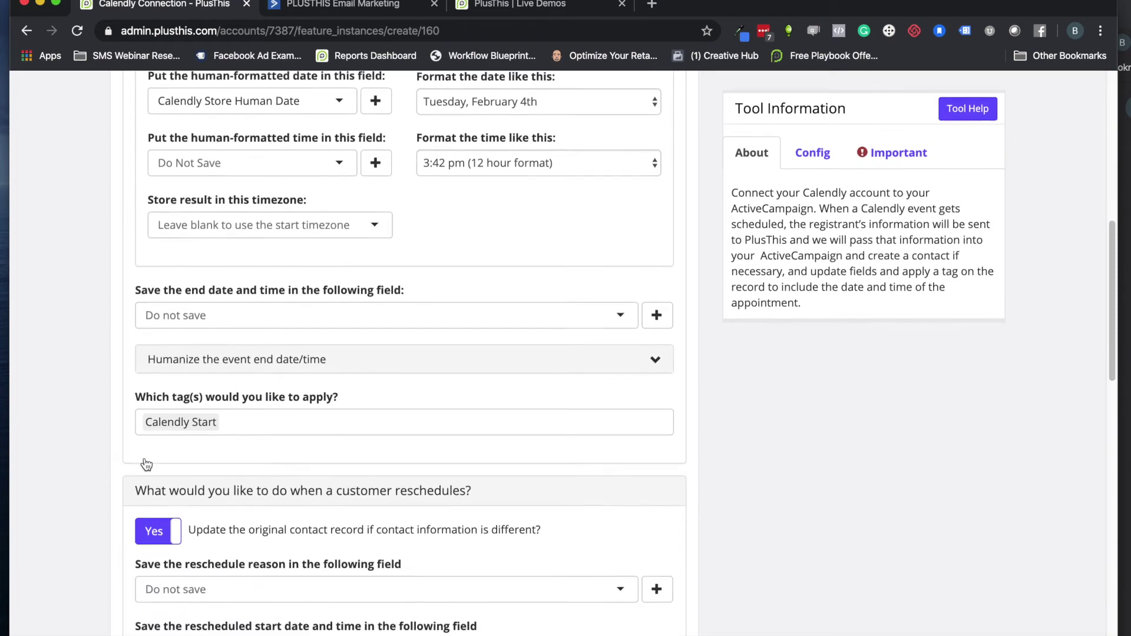
{"action": "scroll", "coordinate": [156, 411], "scroll_direction": "down", "scroll_amount": 5}
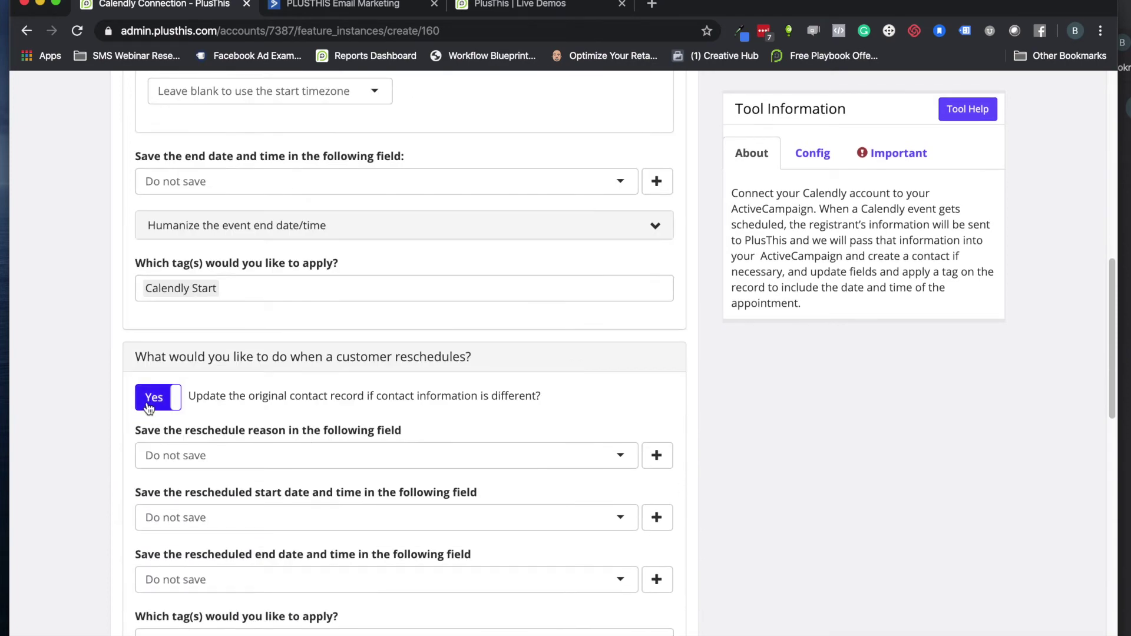
{"action": "left_click", "coordinate": [521, 352]}
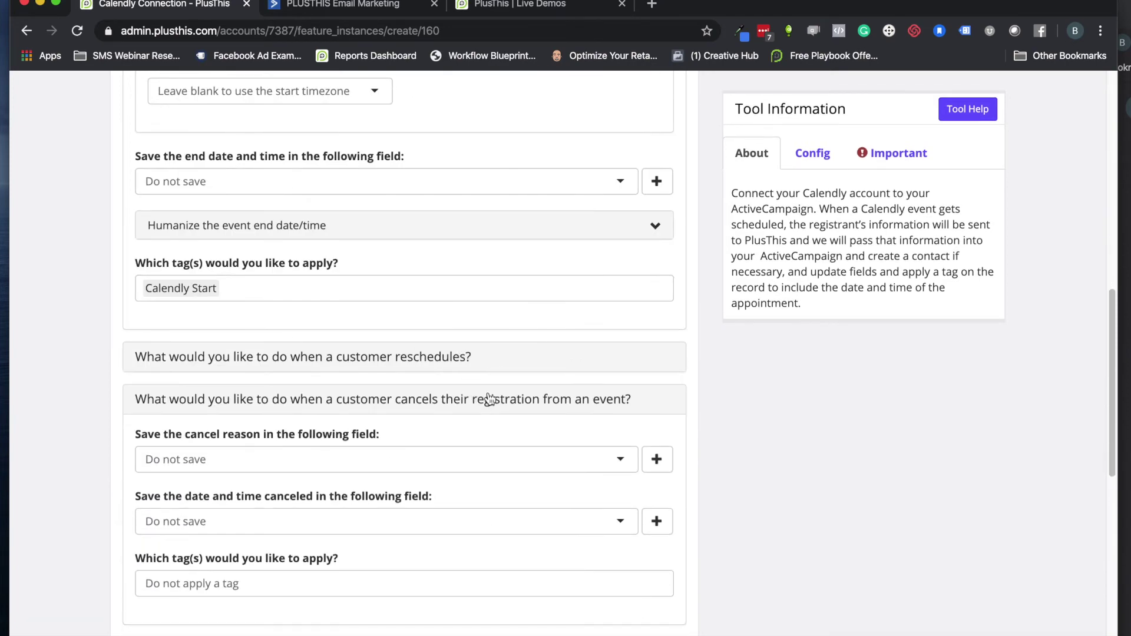
{"action": "left_click", "coordinate": [488, 399]}
{"action": "left_click", "coordinate": [515, 448]}
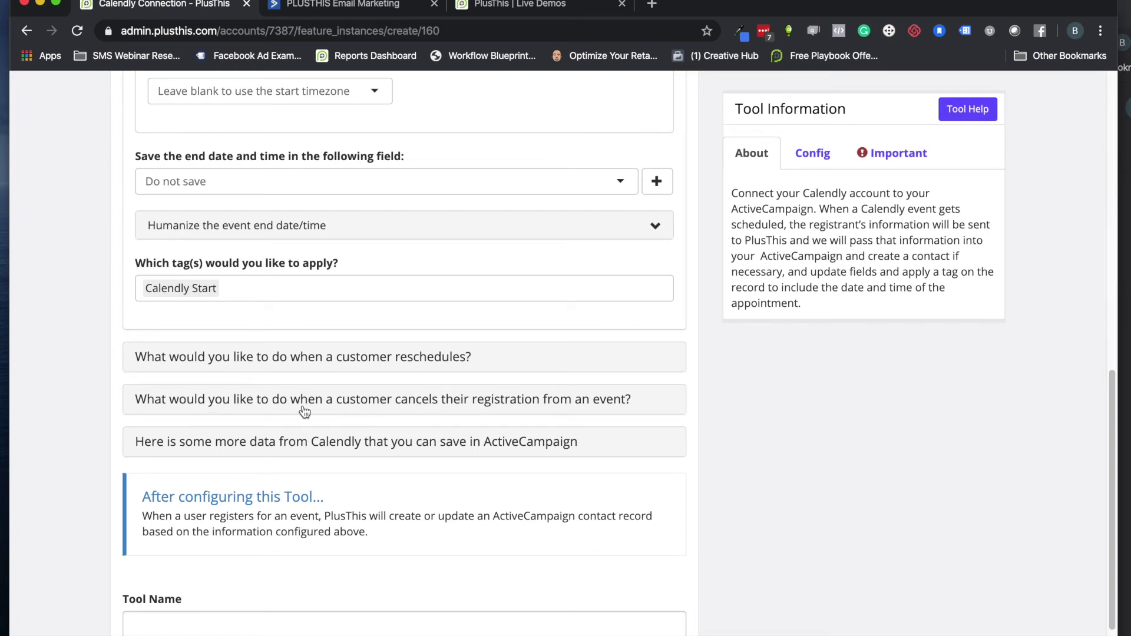
Step: Recheck the reschedule options, fold them again, and go to the Tool Name field
{"action": "left_click", "coordinate": [518, 367]}
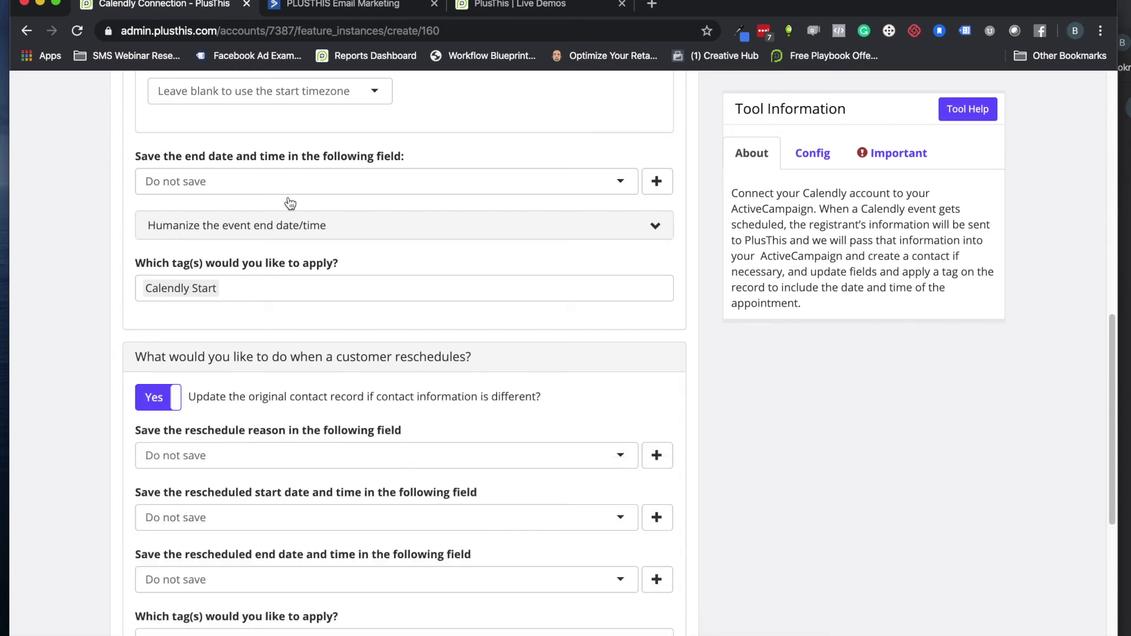
{"action": "left_click", "coordinate": [430, 357]}
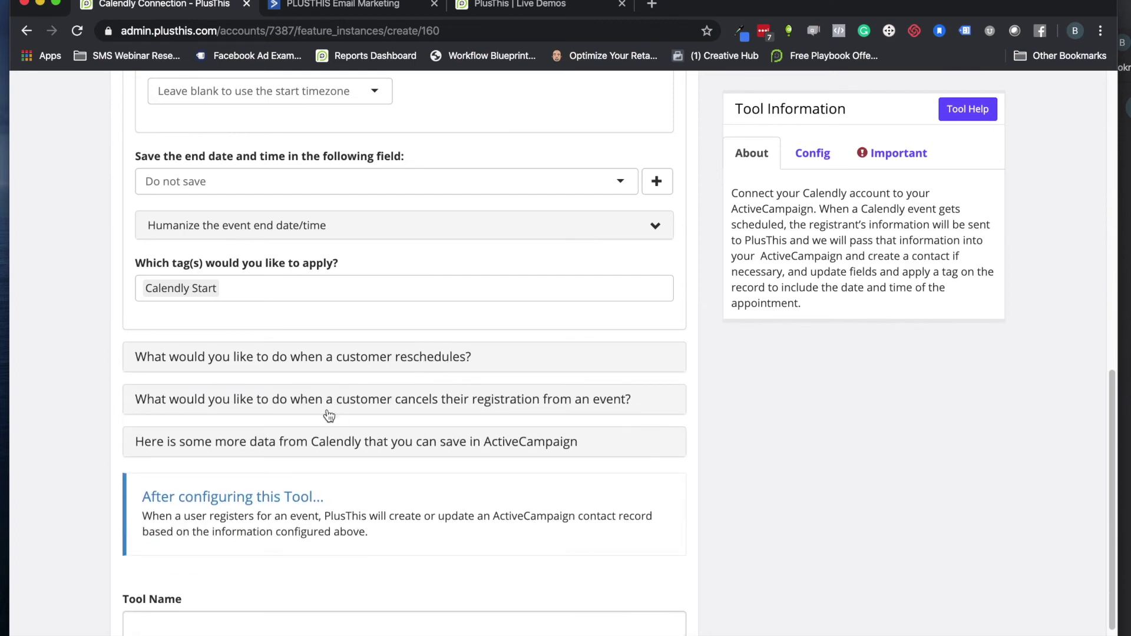
{"action": "scroll", "coordinate": [318, 395], "scroll_direction": "down", "scroll_amount": 3}
{"action": "left_click", "coordinate": [171, 540]}
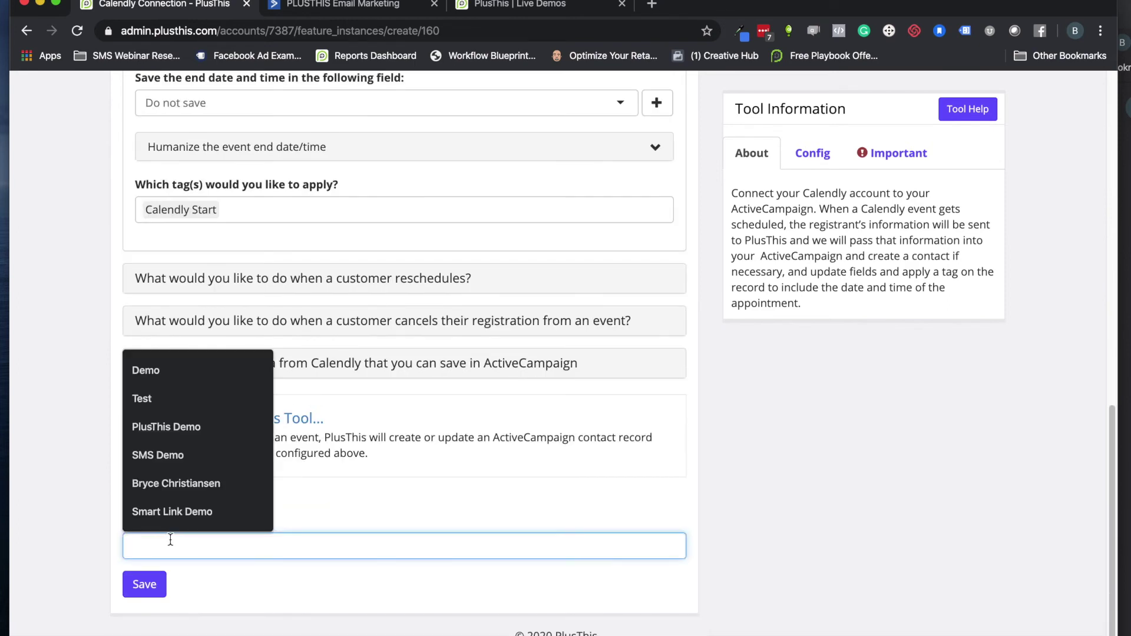
Step: Name the tool 'Calendly Demo', save it, and return to the ActiveCampaign automation
{"action": "type", "text": "Ca"}
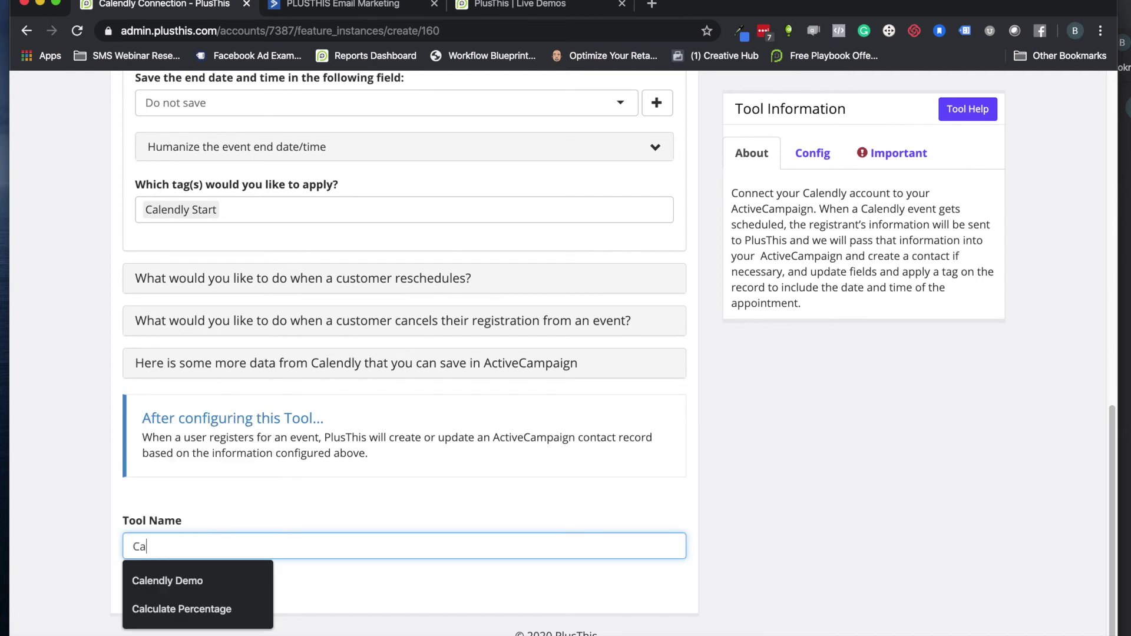
{"action": "type", "text": "lendly Demo"}
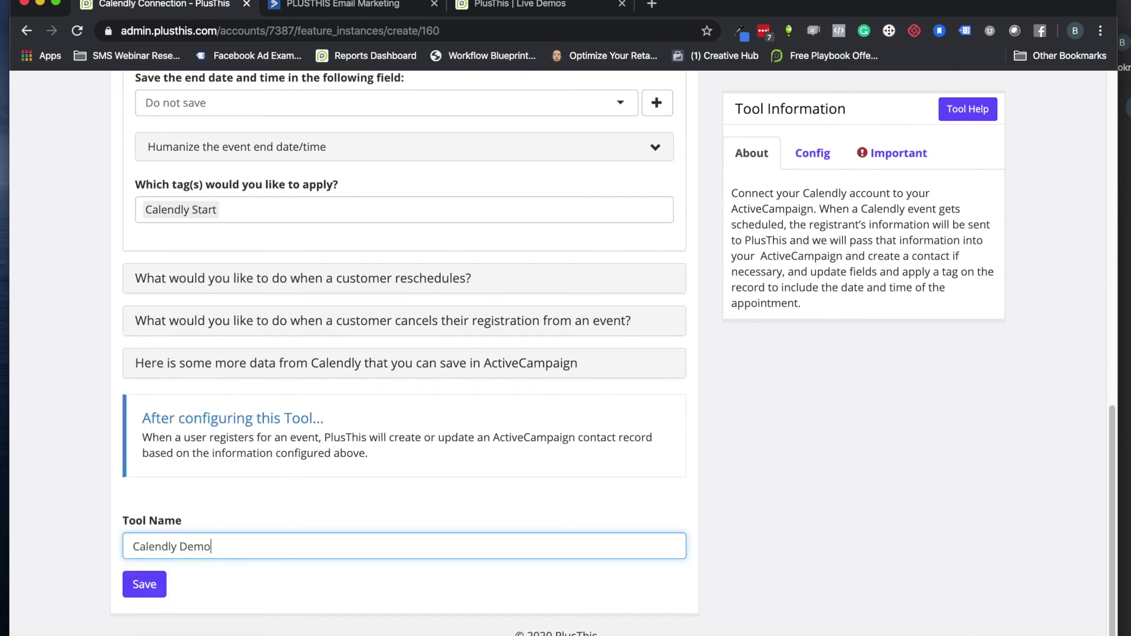
{"action": "left_click", "coordinate": [144, 584]}
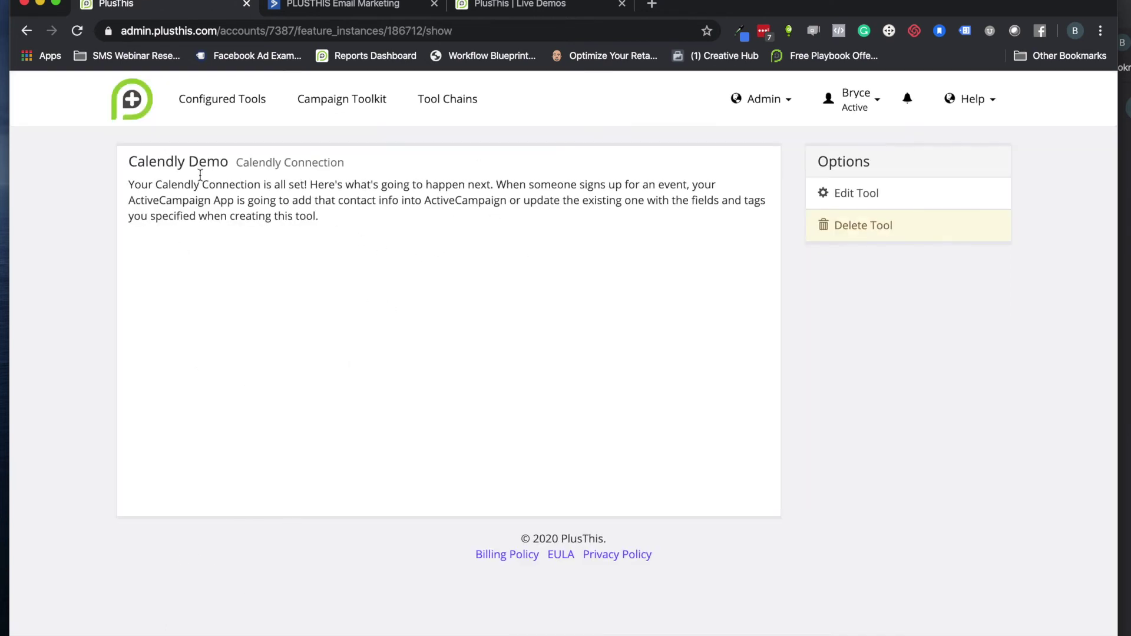
{"action": "left_click", "coordinate": [312, 8]}
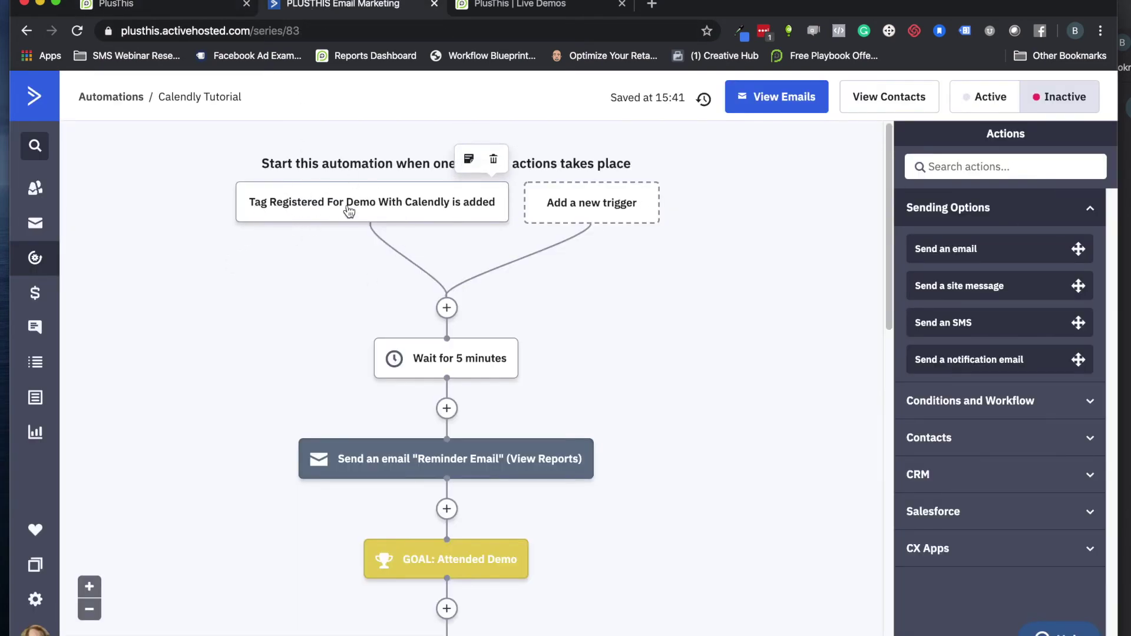
Step: Open the saved Calendly Demo tool for editing and scroll through its settings
{"action": "left_click", "coordinate": [172, 13]}
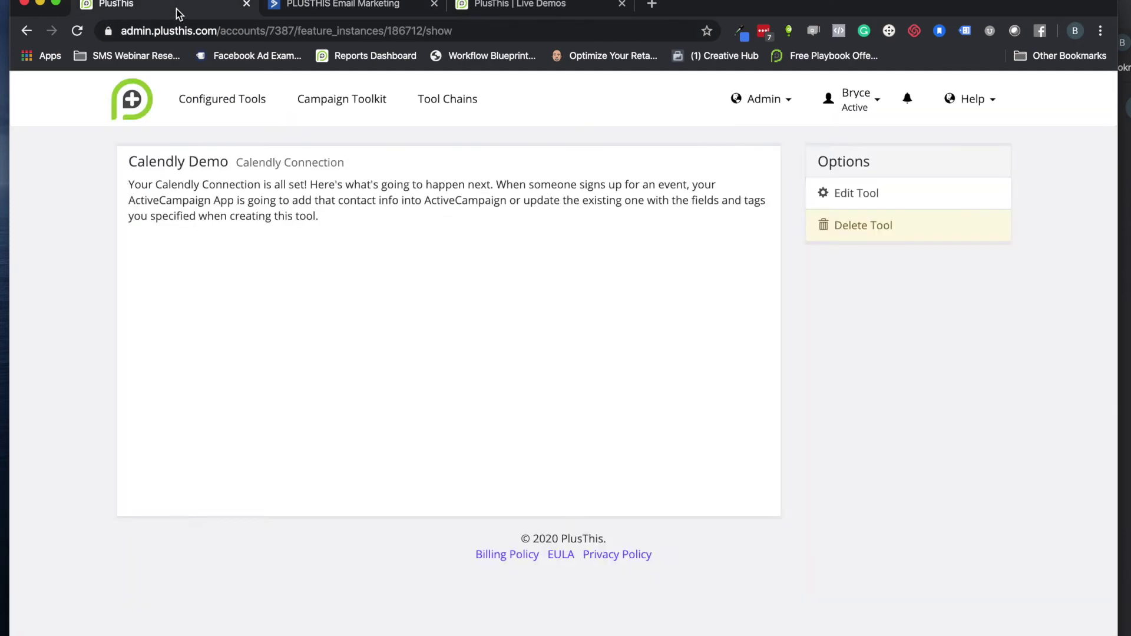
{"action": "scroll", "coordinate": [180, 198], "scroll_direction": "down", "scroll_amount": 1}
{"action": "scroll", "coordinate": [229, 224], "scroll_direction": "down", "scroll_amount": 3}
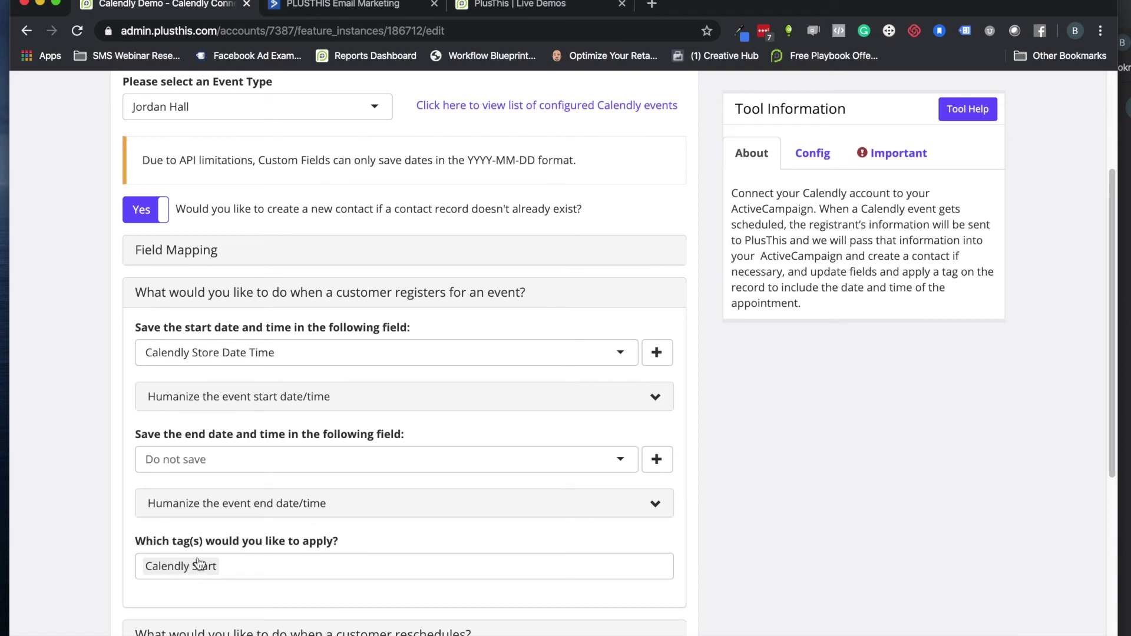
Step: Open the automation's Reminder Email for editing, then expand the tool's Humanize start-date options
{"action": "left_click", "coordinate": [350, 6]}
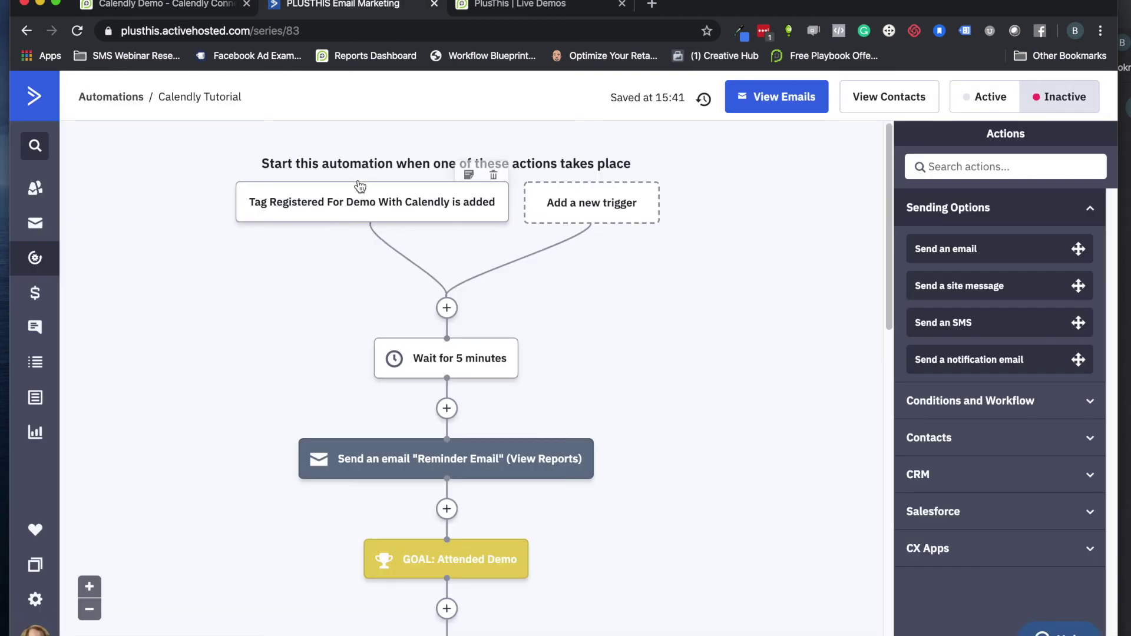
{"action": "mouse_move", "coordinate": [395, 208]}
{"action": "scroll", "coordinate": [319, 253], "scroll_direction": "down", "scroll_amount": 3}
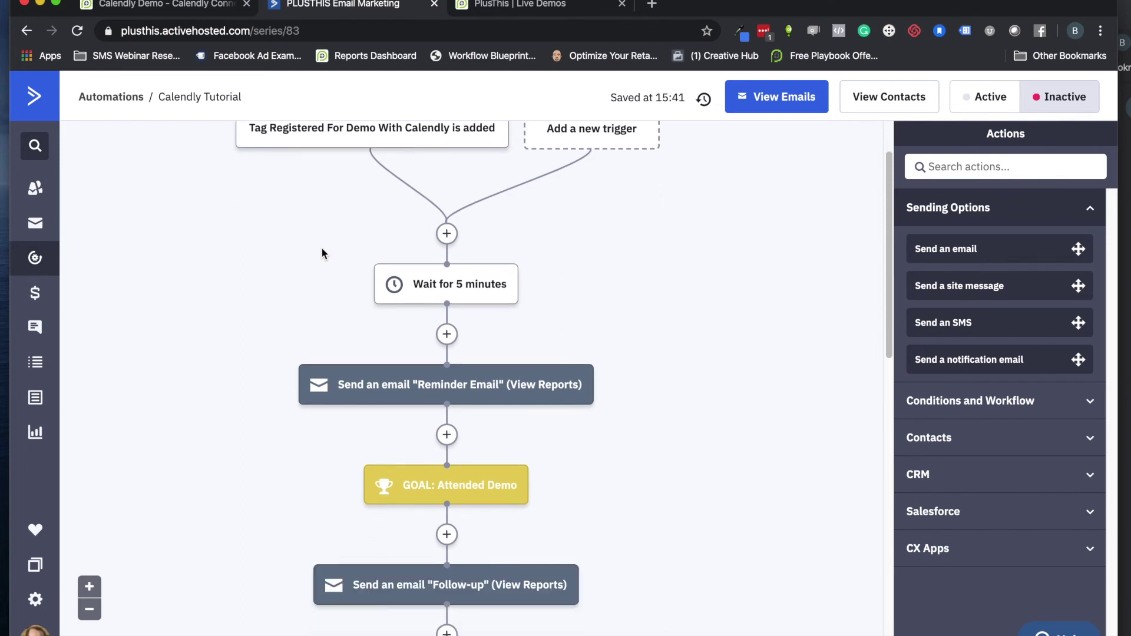
{"action": "scroll", "coordinate": [348, 277], "scroll_direction": "down", "scroll_amount": 1}
{"action": "mouse_move", "coordinate": [476, 359]}
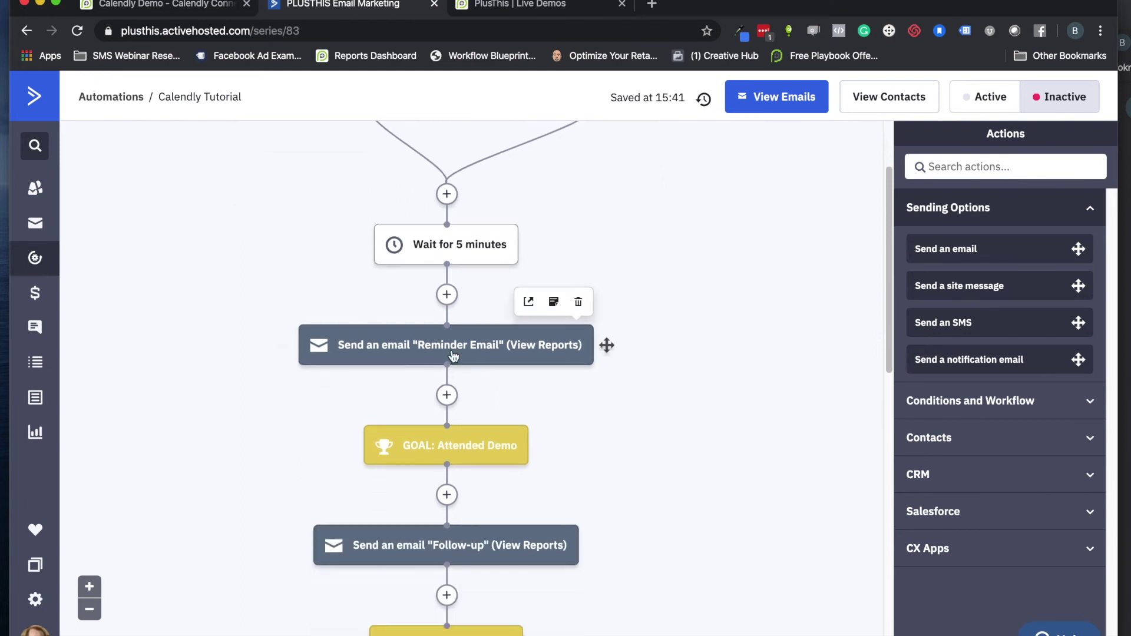
{"action": "left_click", "coordinate": [476, 359]}
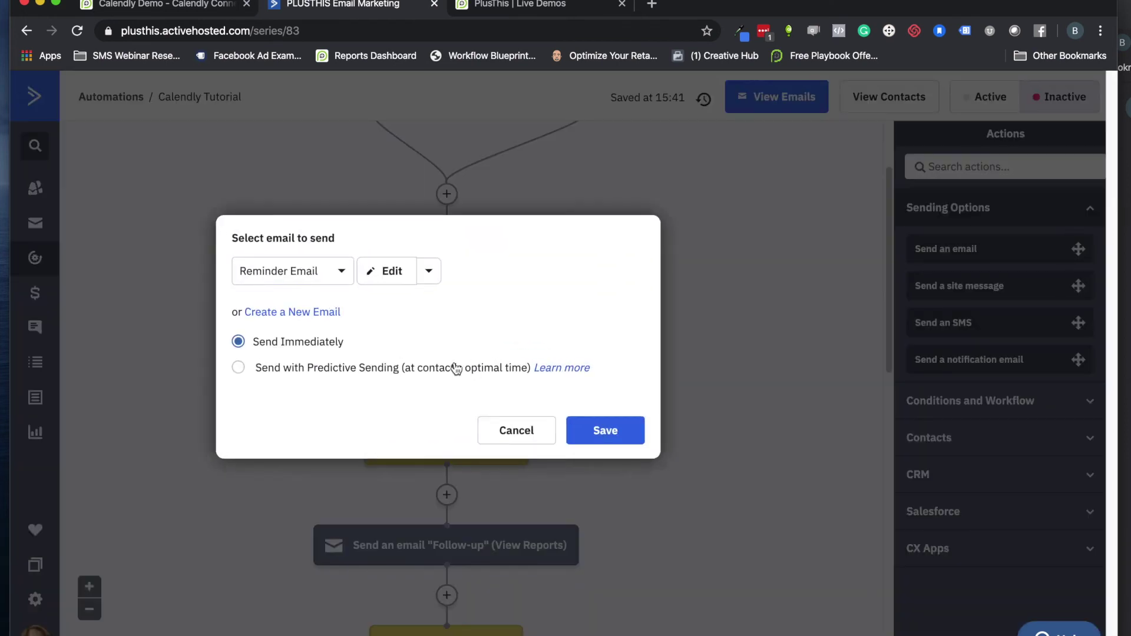
{"action": "left_click", "coordinate": [392, 271]}
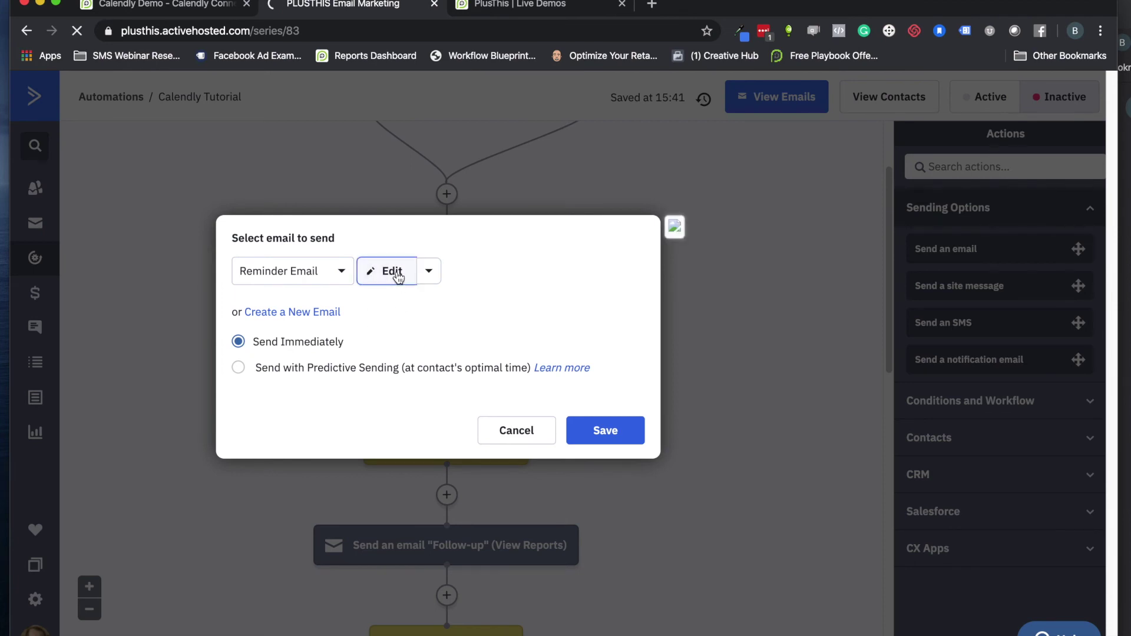
{"action": "left_click", "coordinate": [137, 11]}
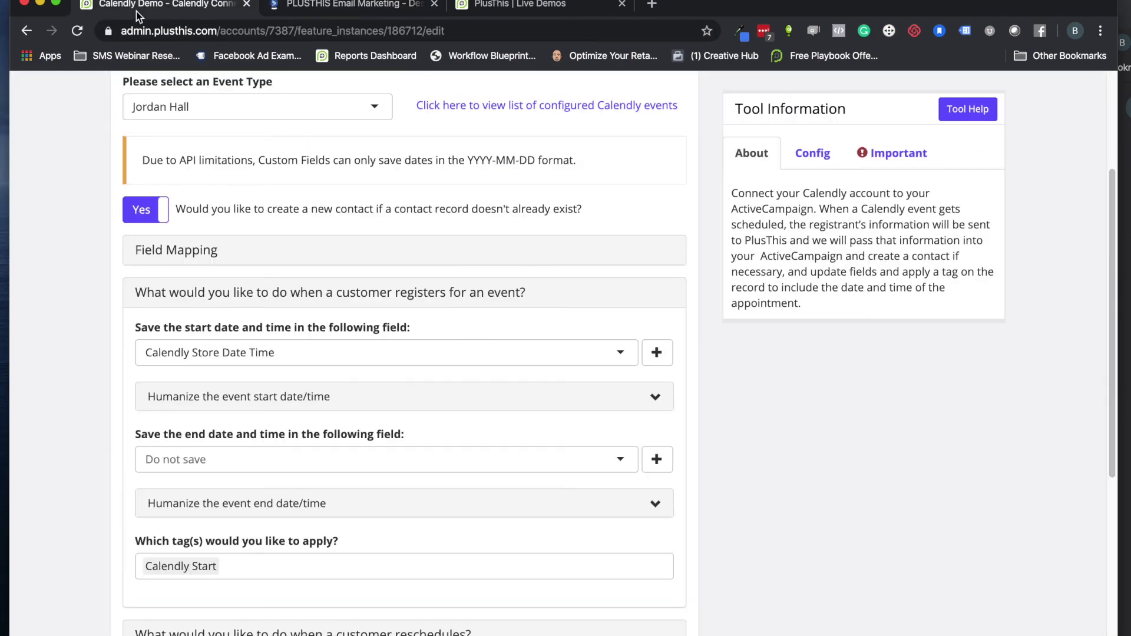
{"action": "left_click", "coordinate": [285, 402]}
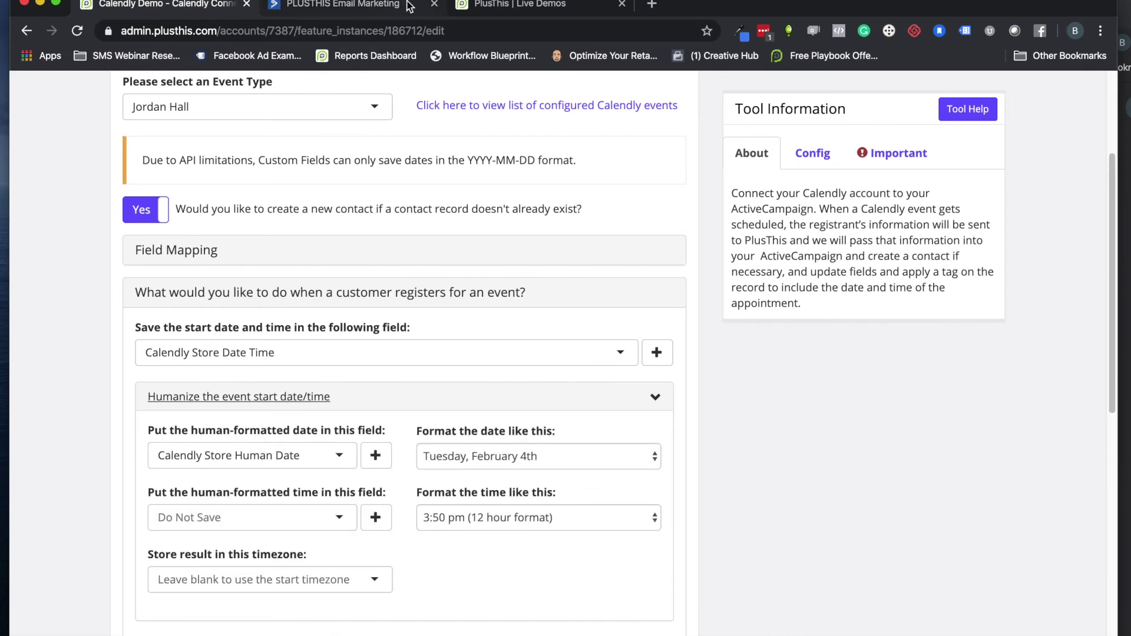
Step: Insert 'Contact: Calendly Start Pretty Field' before the reminder email's demo start date, save, and return to PlusThis
{"action": "left_click", "coordinate": [385, 9]}
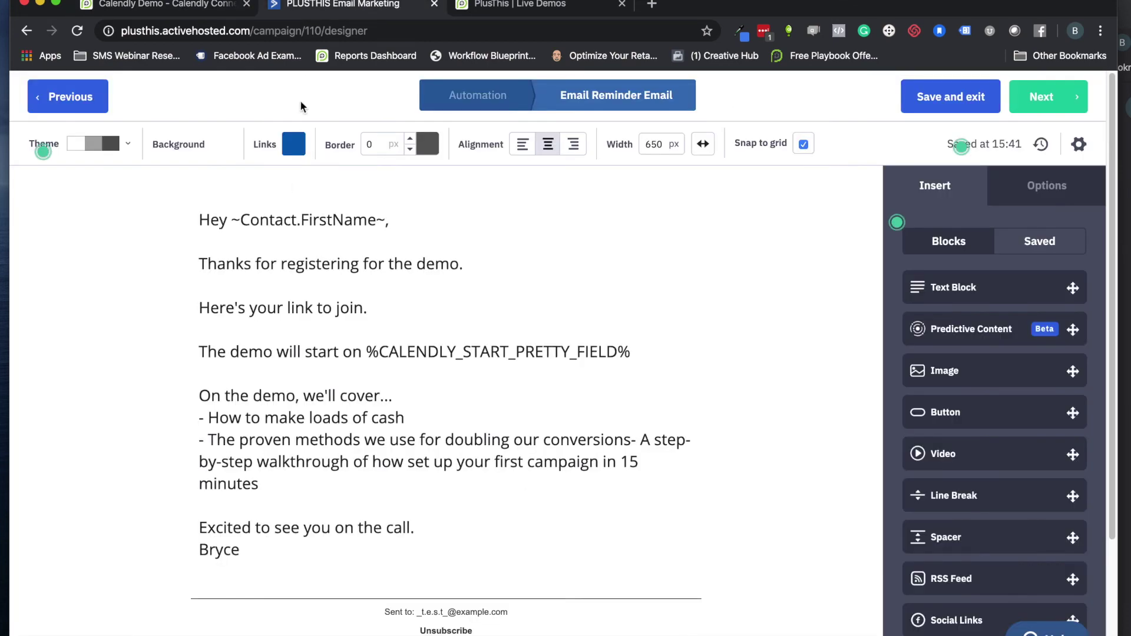
{"action": "left_click", "coordinate": [367, 351]}
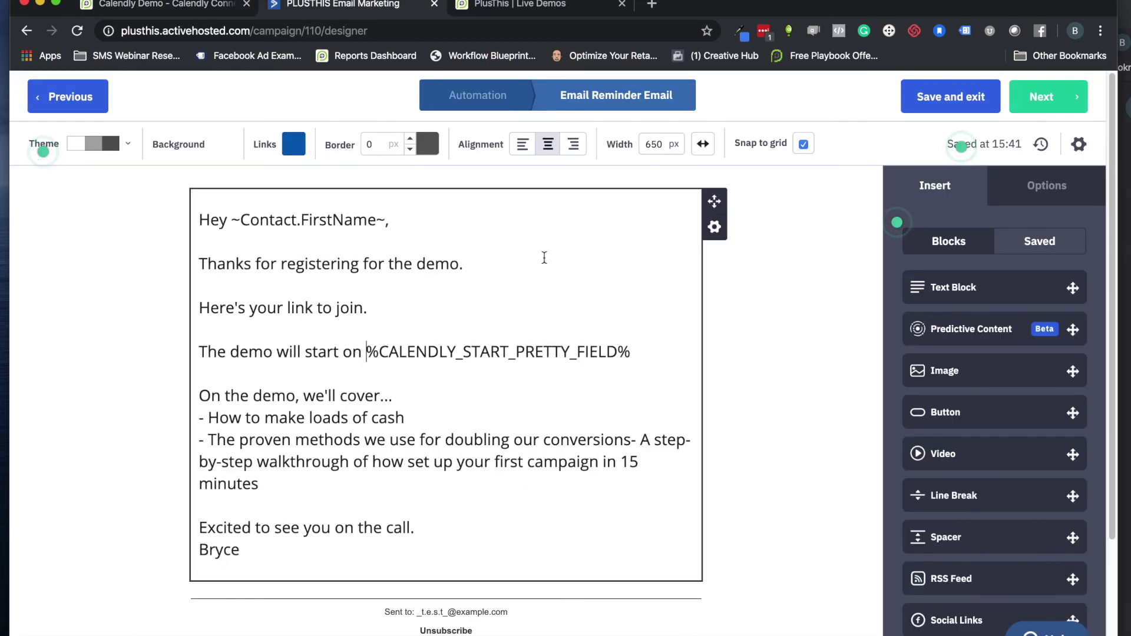
{"action": "left_click", "coordinate": [650, 159]}
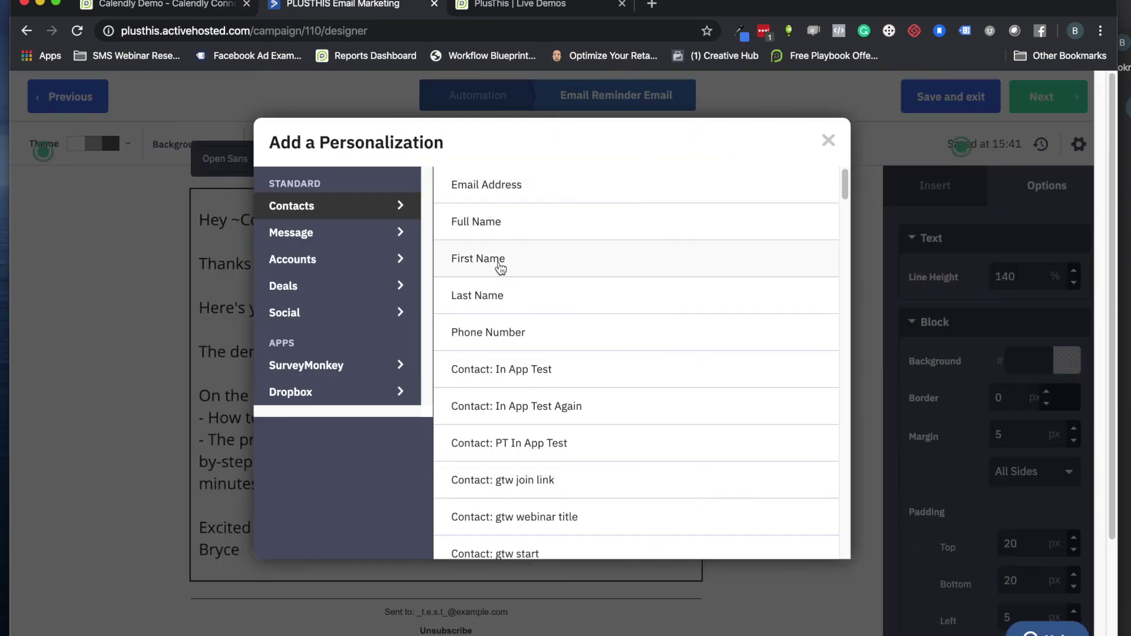
{"action": "scroll", "coordinate": [519, 289], "scroll_direction": "down", "scroll_amount": 2}
{"action": "scroll", "coordinate": [532, 300], "scroll_direction": "down", "scroll_amount": 5}
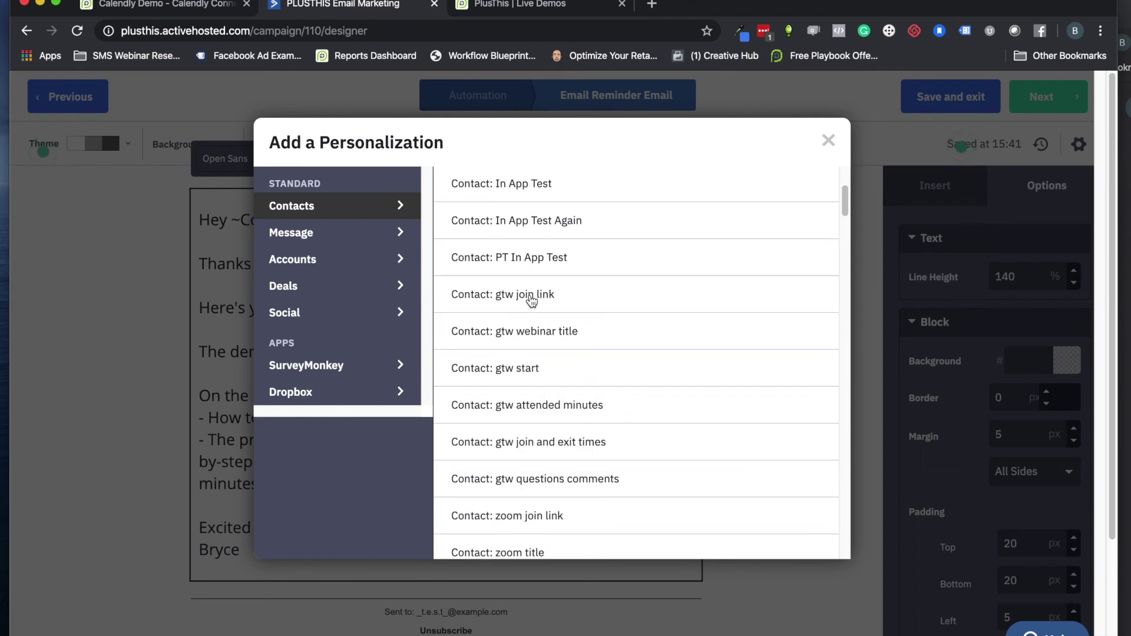
{"action": "scroll", "coordinate": [532, 300], "scroll_direction": "down", "scroll_amount": 6}
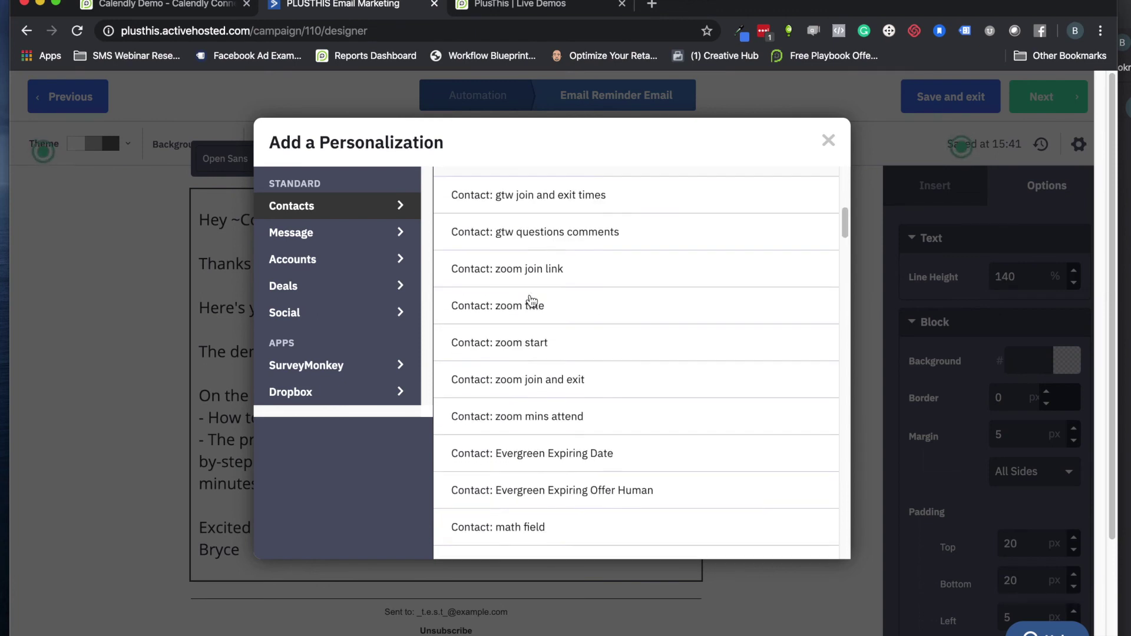
{"action": "scroll", "coordinate": [532, 301], "scroll_direction": "down", "scroll_amount": 6}
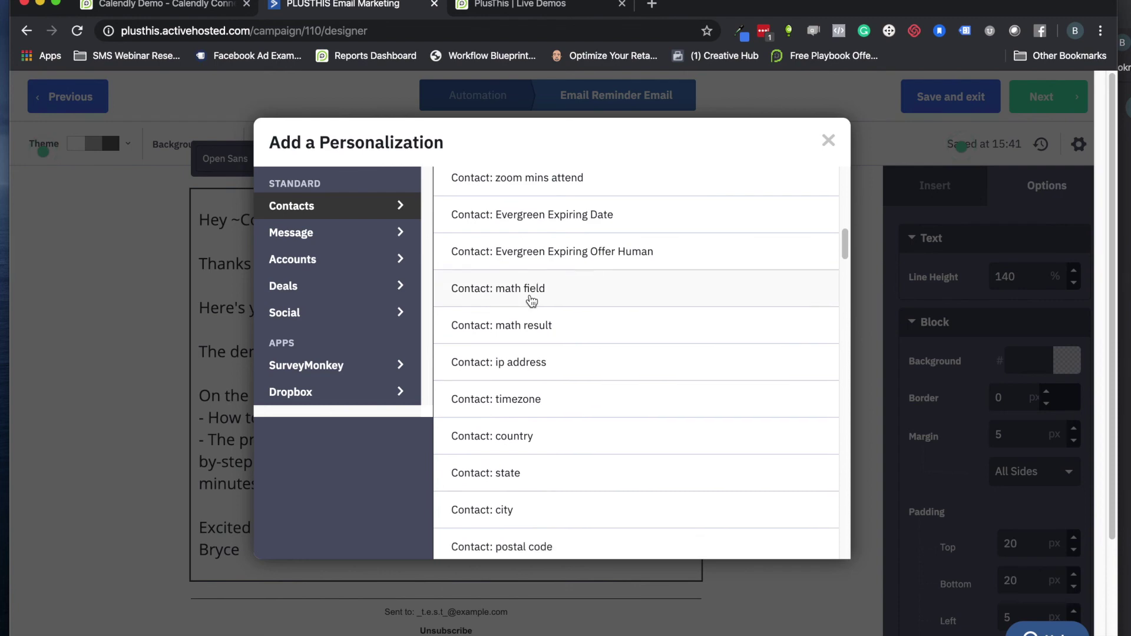
{"action": "scroll", "coordinate": [532, 300], "scroll_direction": "down", "scroll_amount": 9}
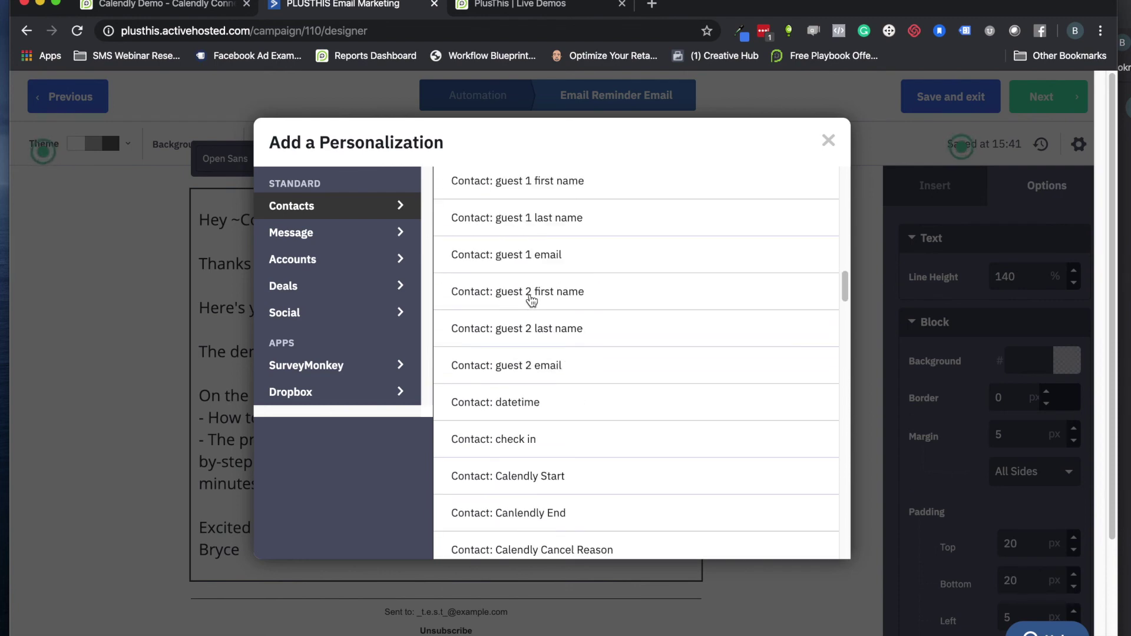
{"action": "scroll", "coordinate": [548, 392], "scroll_direction": "down", "scroll_amount": 6}
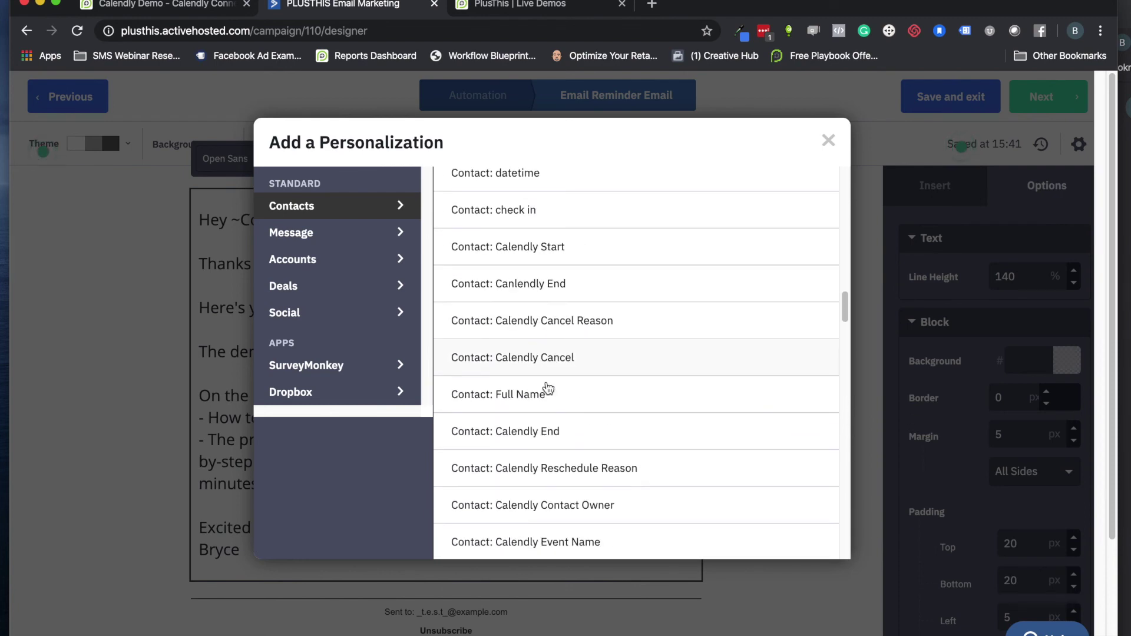
{"action": "scroll", "coordinate": [547, 389], "scroll_direction": "down", "scroll_amount": 2}
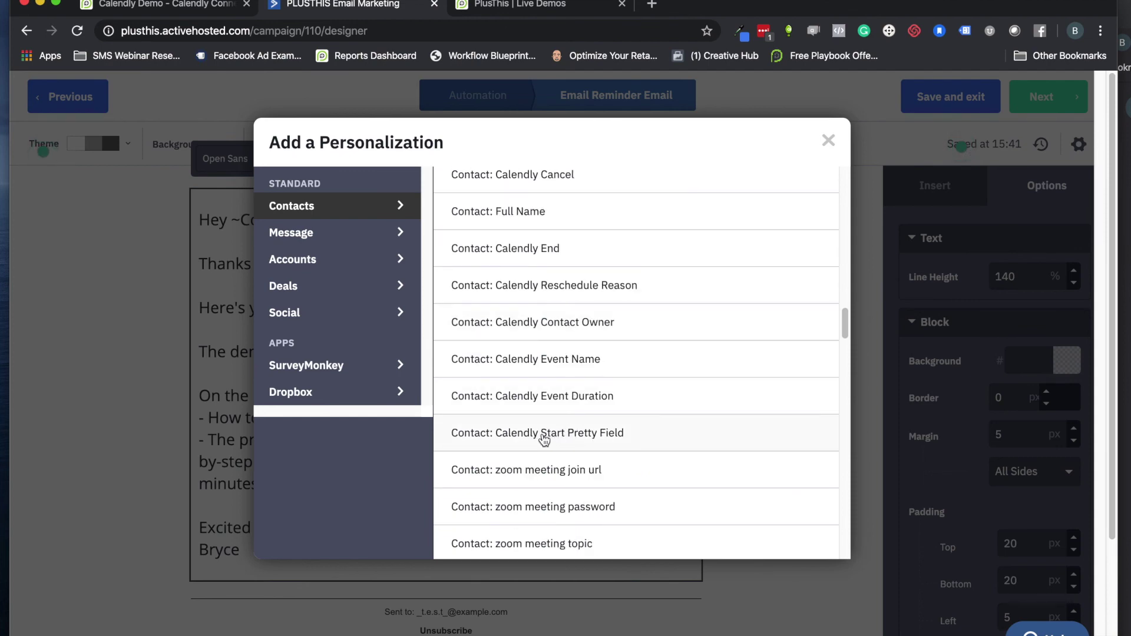
{"action": "left_click", "coordinate": [548, 436]}
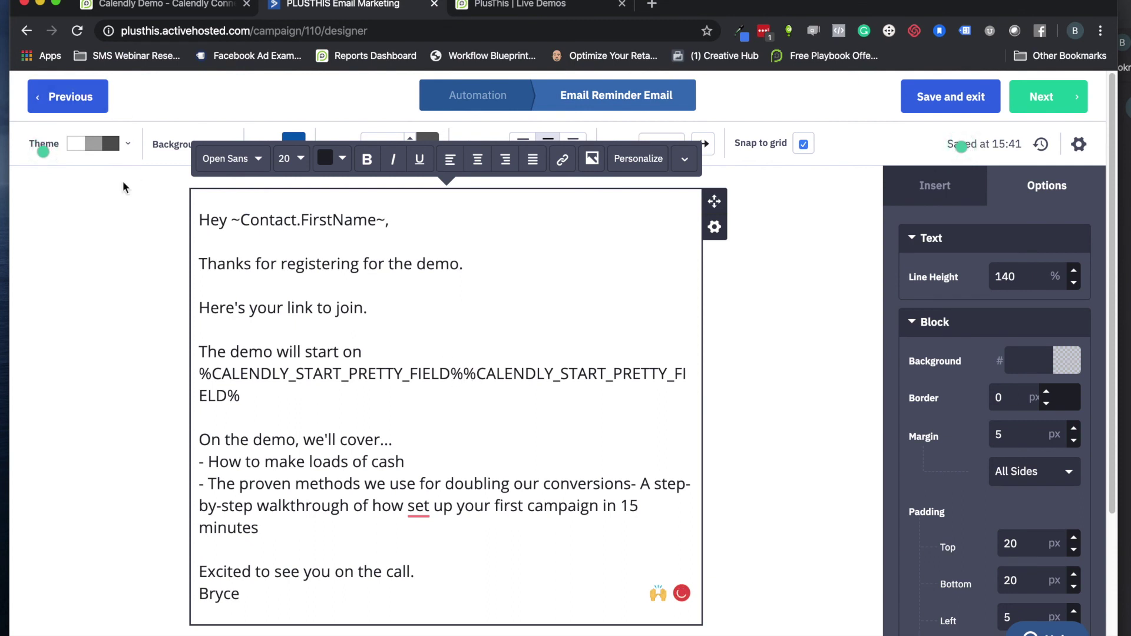
{"action": "left_click", "coordinate": [111, 283]}
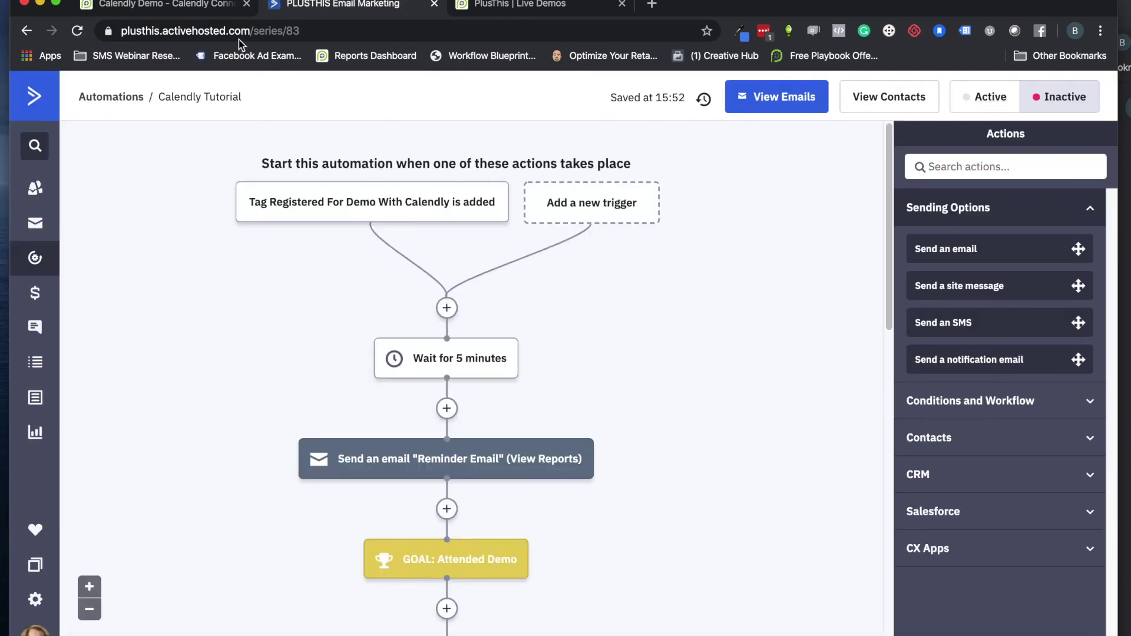
{"action": "left_click", "coordinate": [158, 4]}
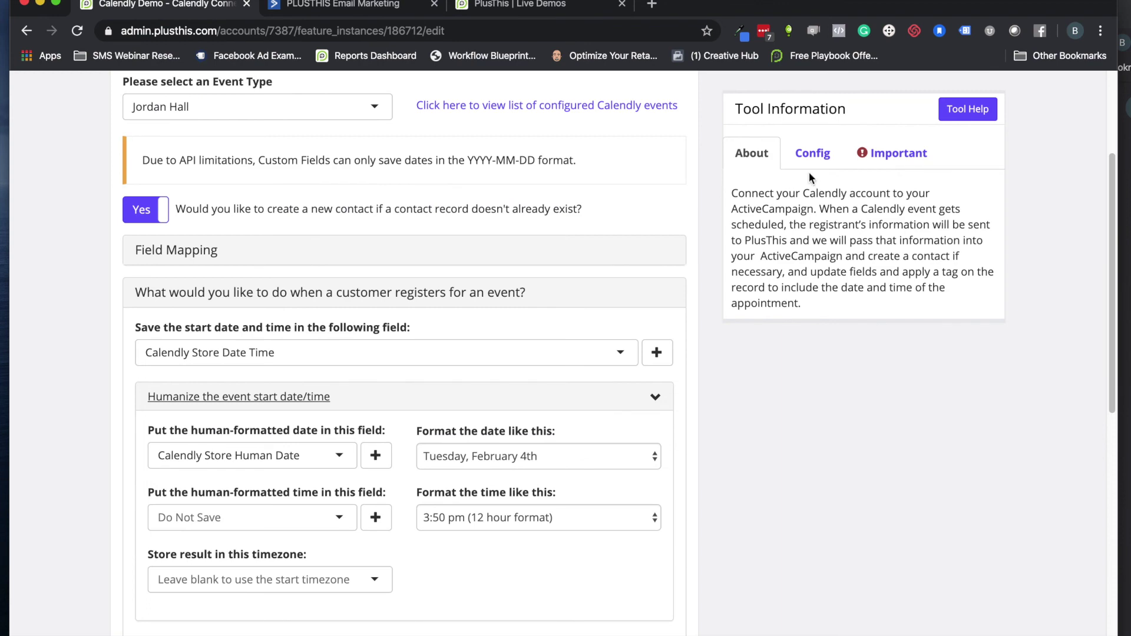
Step: Review the Calendly Connection tool's Important, About and Config notes
{"action": "scroll", "coordinate": [808, 172], "scroll_direction": "up", "scroll_amount": 3}
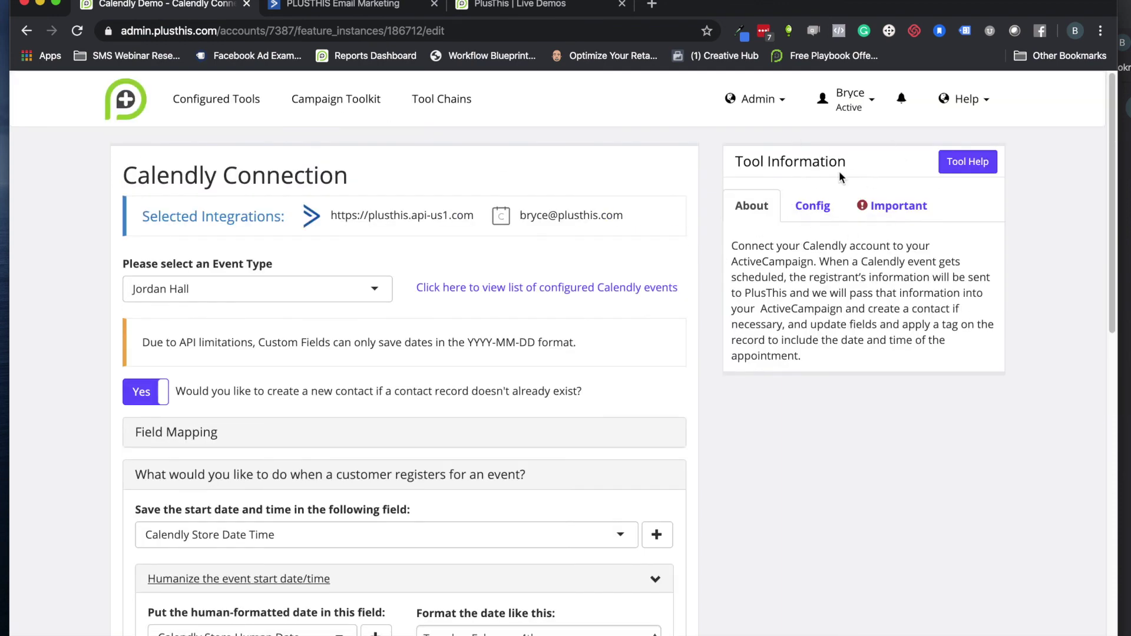
{"action": "left_click", "coordinate": [895, 206]}
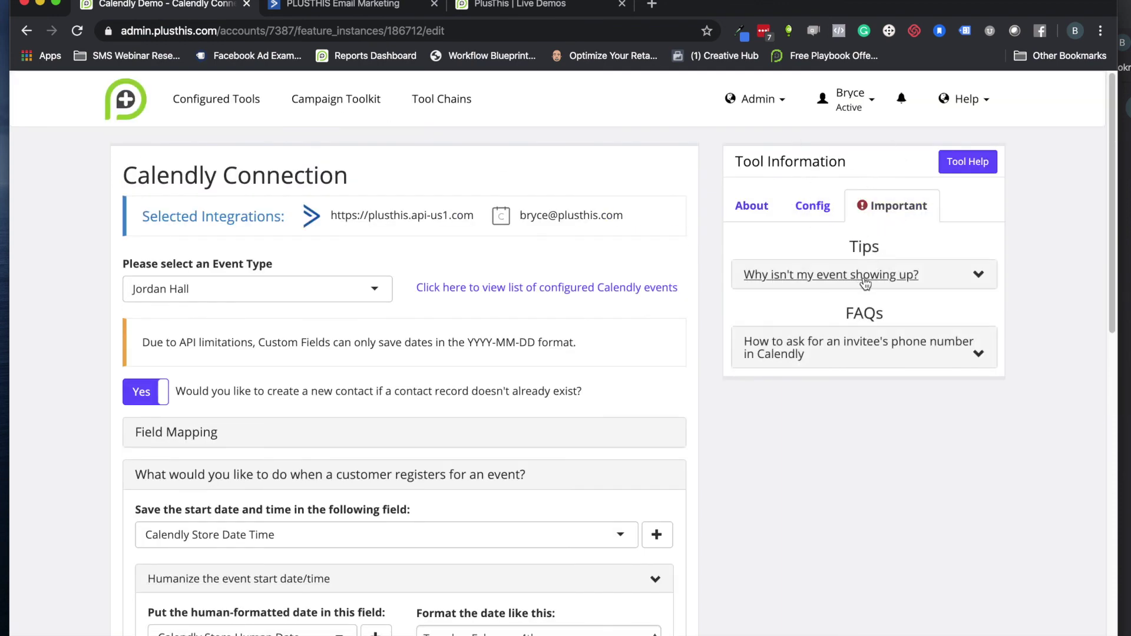
{"action": "left_click", "coordinate": [752, 208]}
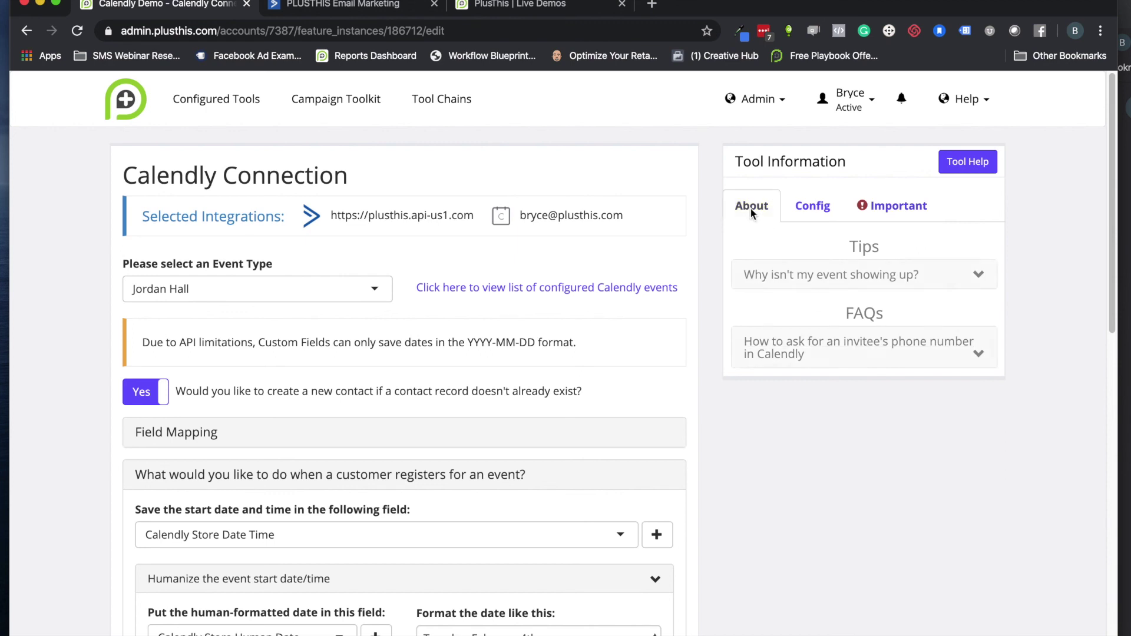
{"action": "left_click", "coordinate": [830, 218]}
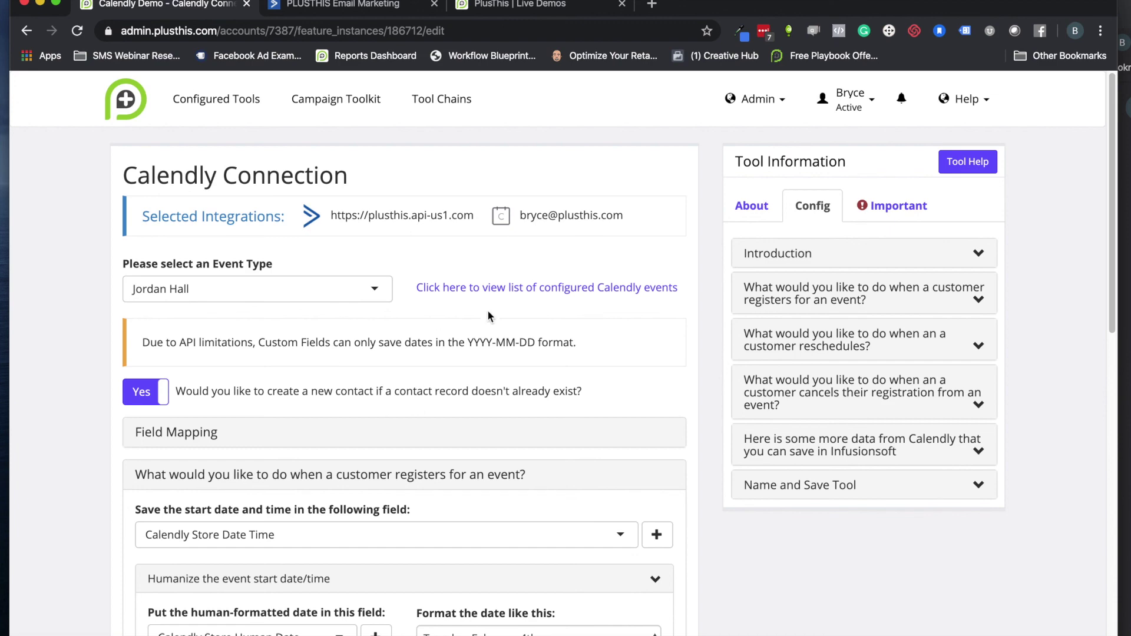
Step: Open the Calendly Connection Tool Help article and skim its overview and configuration options
{"action": "left_click", "coordinate": [969, 162]}
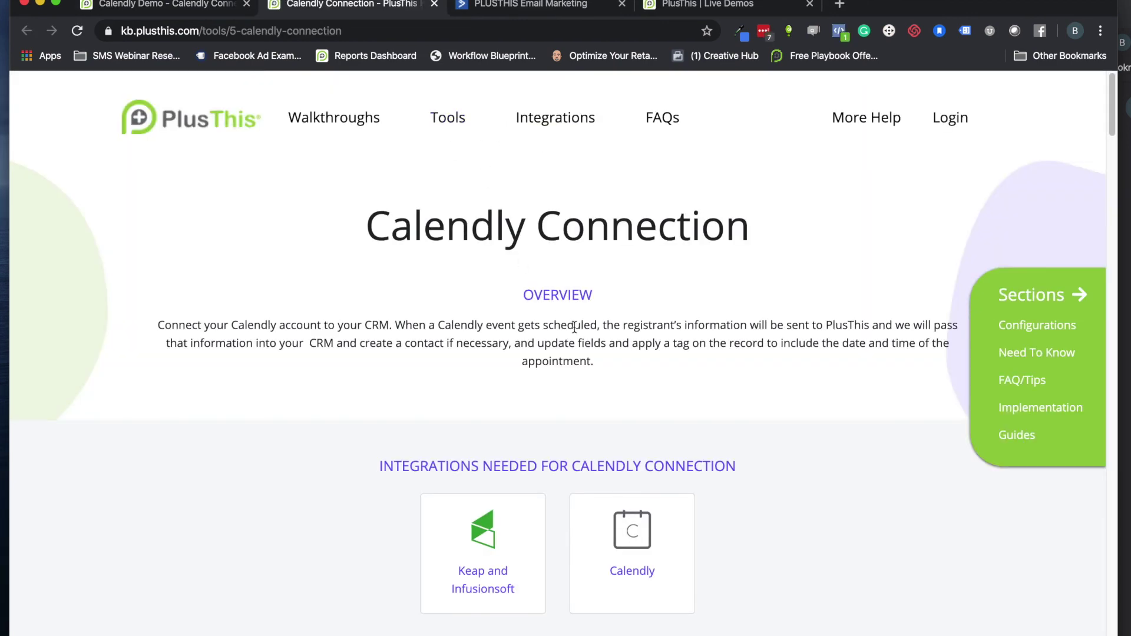
{"action": "scroll", "coordinate": [533, 245], "scroll_direction": "down", "scroll_amount": 6}
{"action": "scroll", "coordinate": [533, 246], "scroll_direction": "down", "scroll_amount": 13}
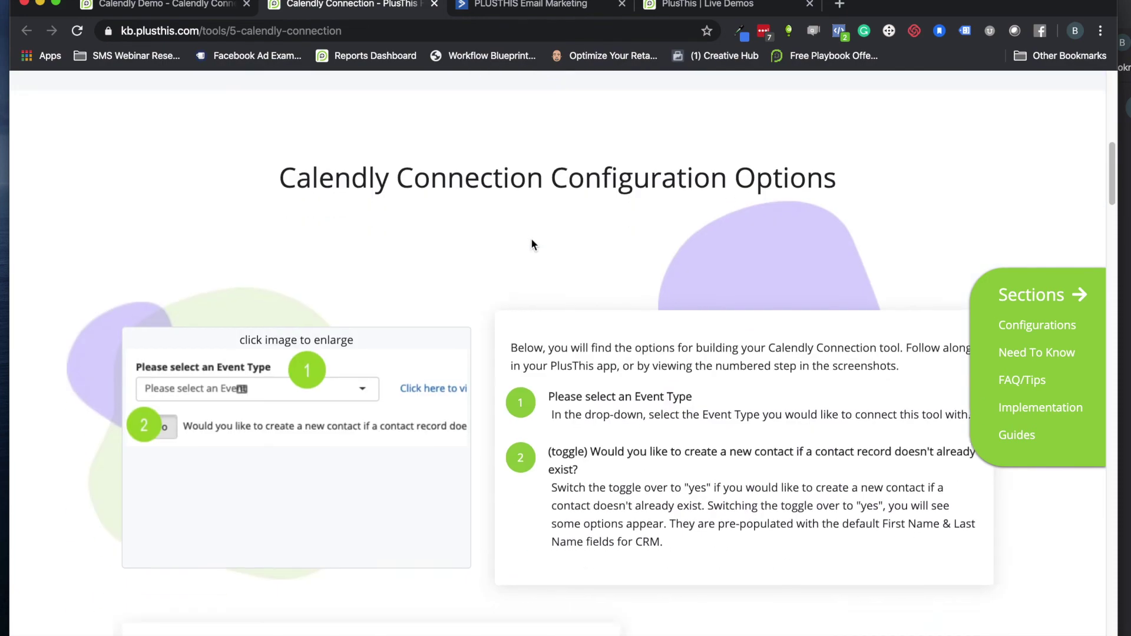
{"action": "scroll", "coordinate": [610, 306], "scroll_direction": "down", "scroll_amount": 5}
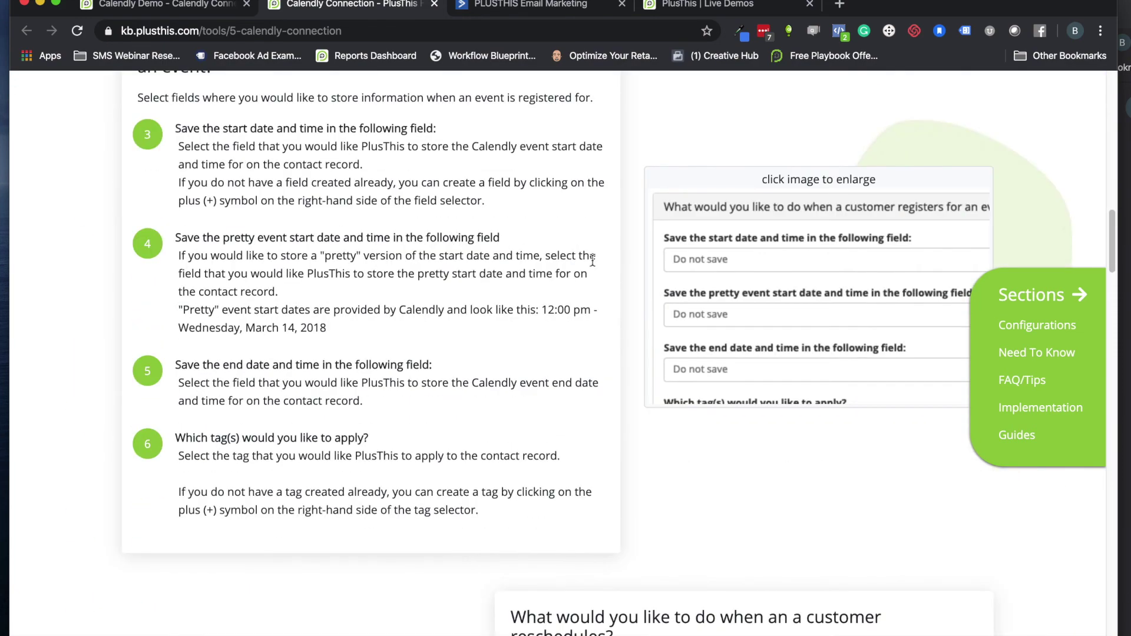
{"action": "scroll", "coordinate": [607, 411], "scroll_direction": "up", "scroll_amount": 17}
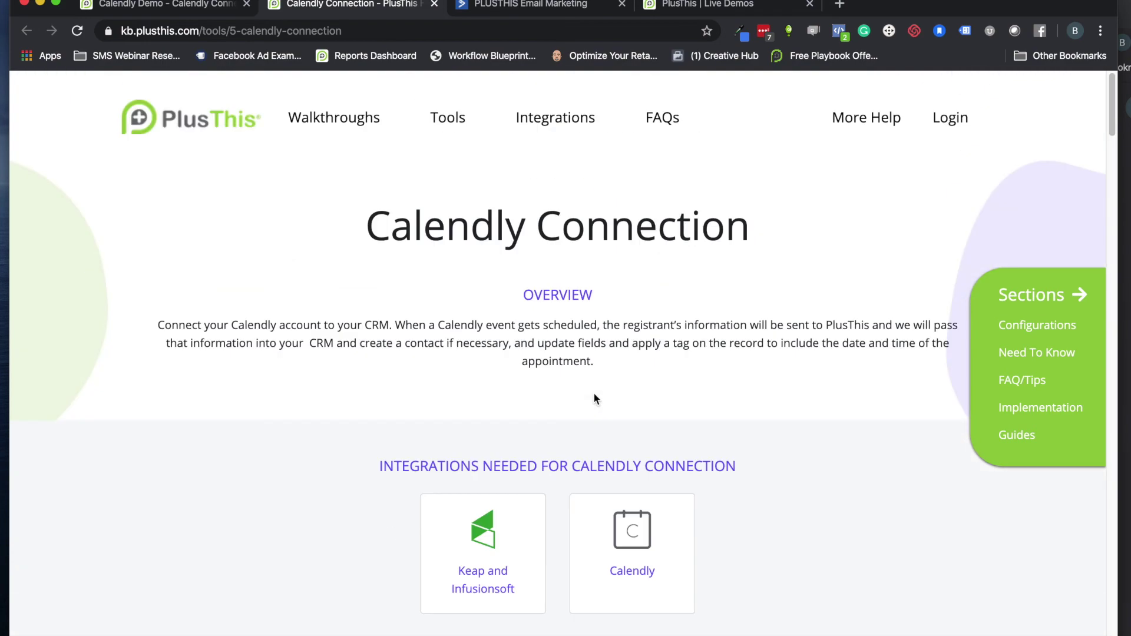